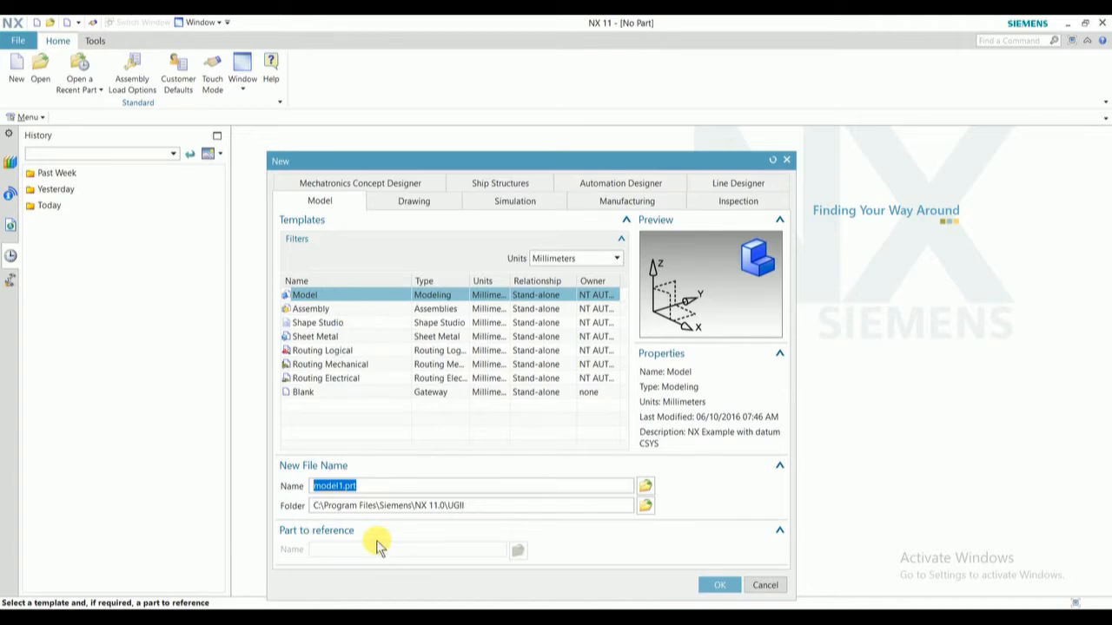
- Create a new millimetre Model part named sketch in the Desktop folder
type("sketch")
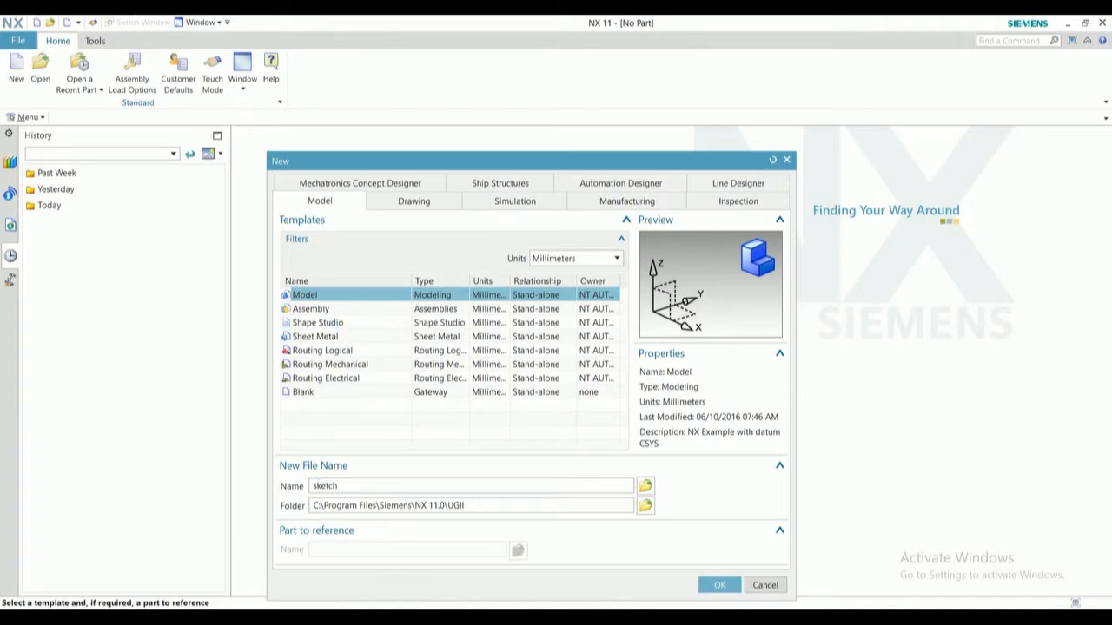
left_click(644, 505)
left_click(568, 274)
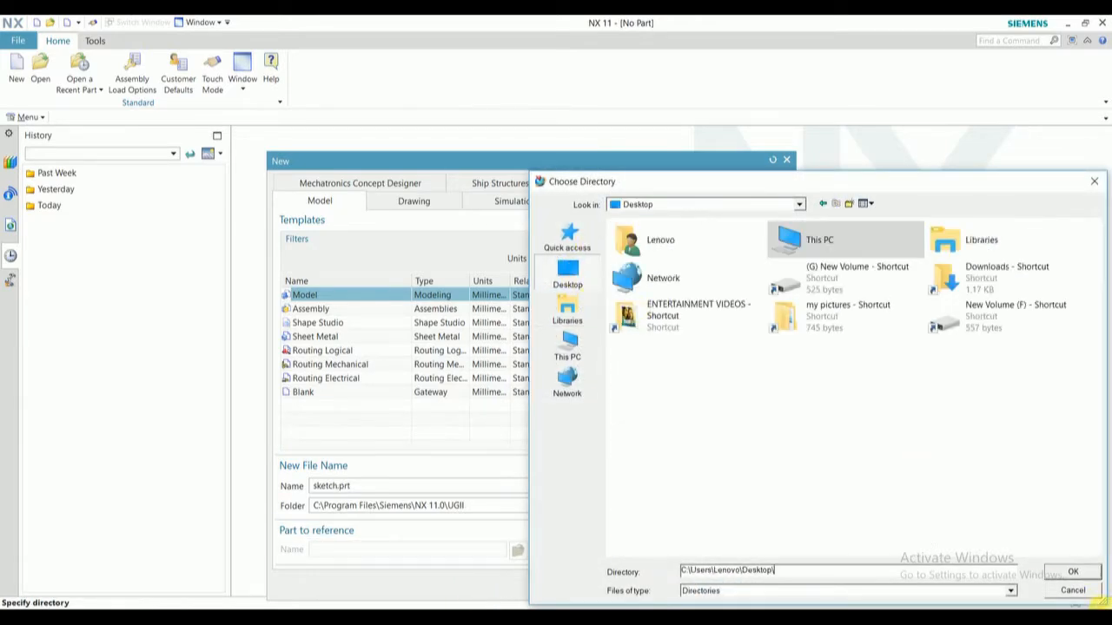
left_click(1074, 573)
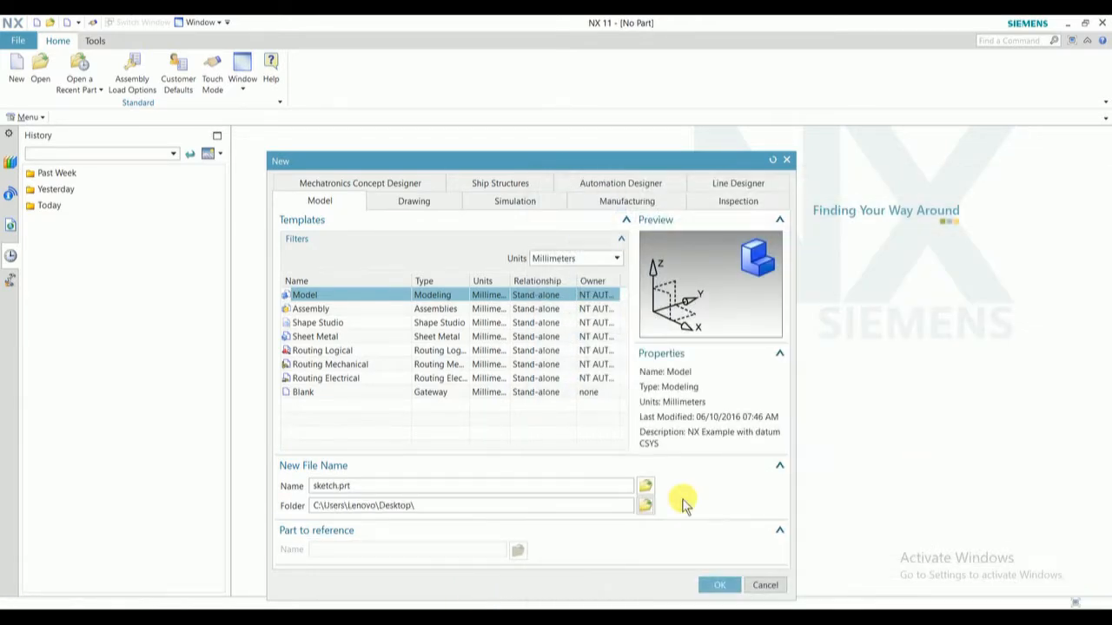
left_click(714, 586)
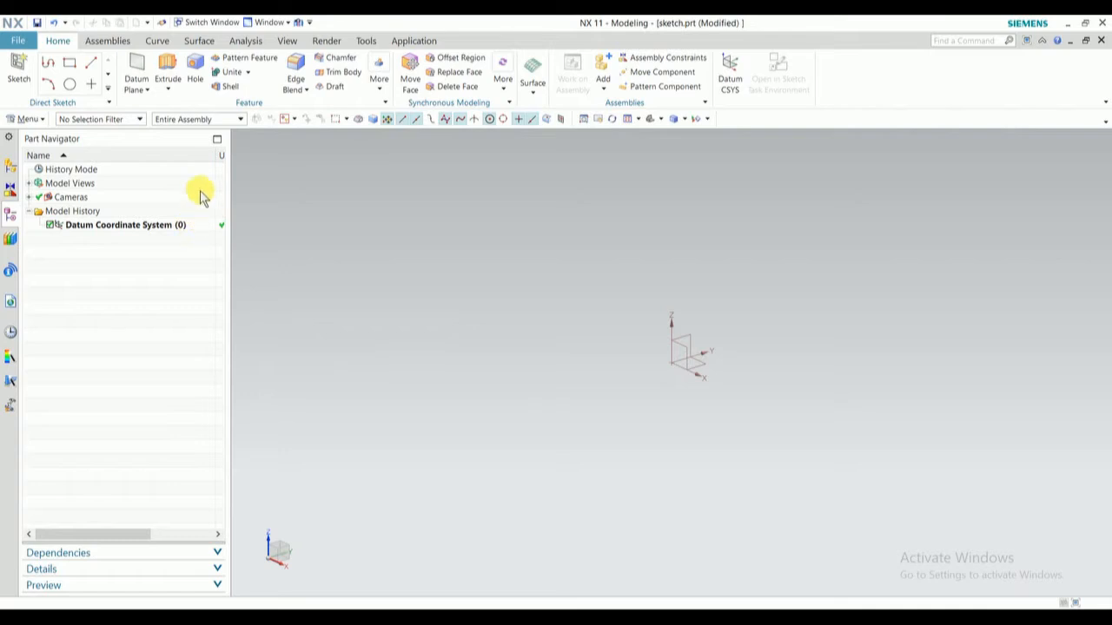
- Look through the available assembly, curve, surface, analysis, view, render, tools and application commands
left_click(100, 41)
left_click(155, 41)
left_click(200, 42)
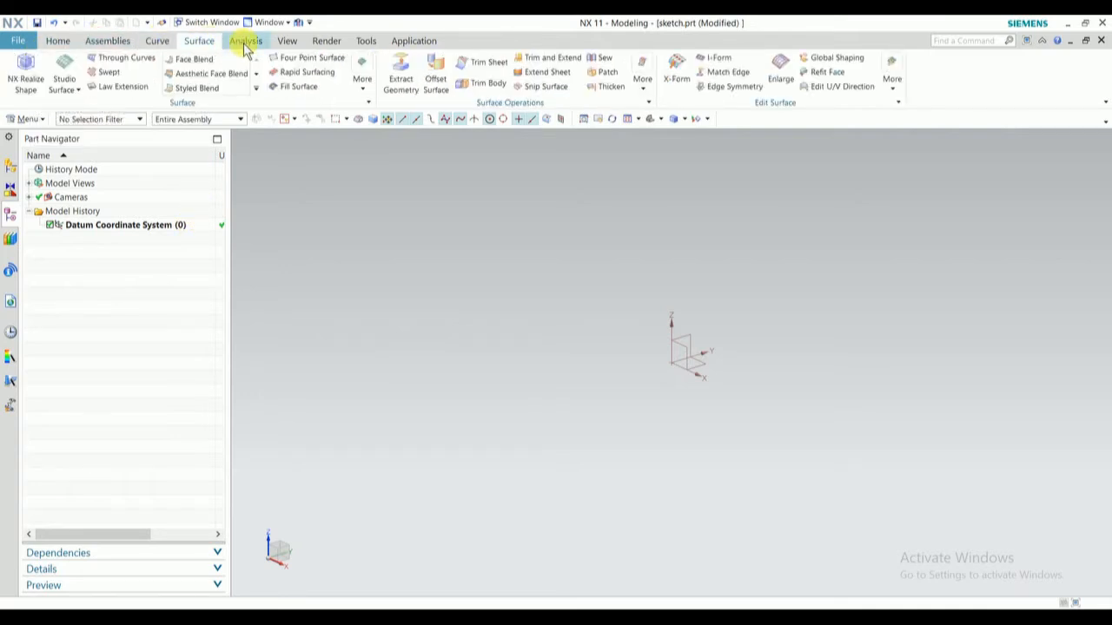
left_click(246, 43)
left_click(286, 42)
left_click(339, 41)
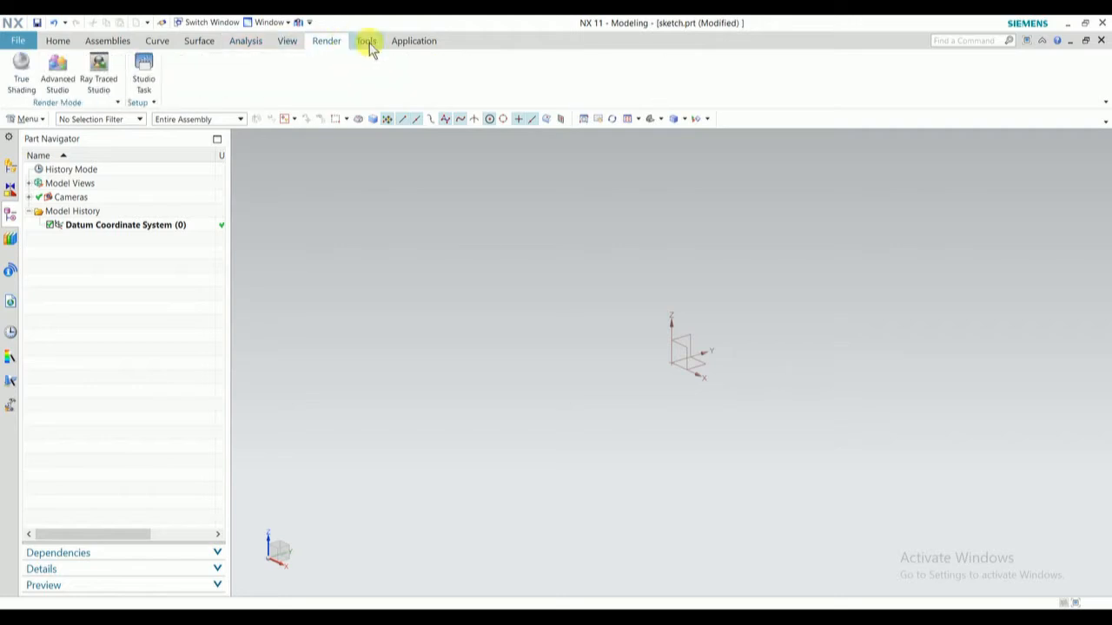
left_click(366, 40)
left_click(408, 41)
- Create a sketch on the XY plane of the datum coordinate system
left_click(59, 43)
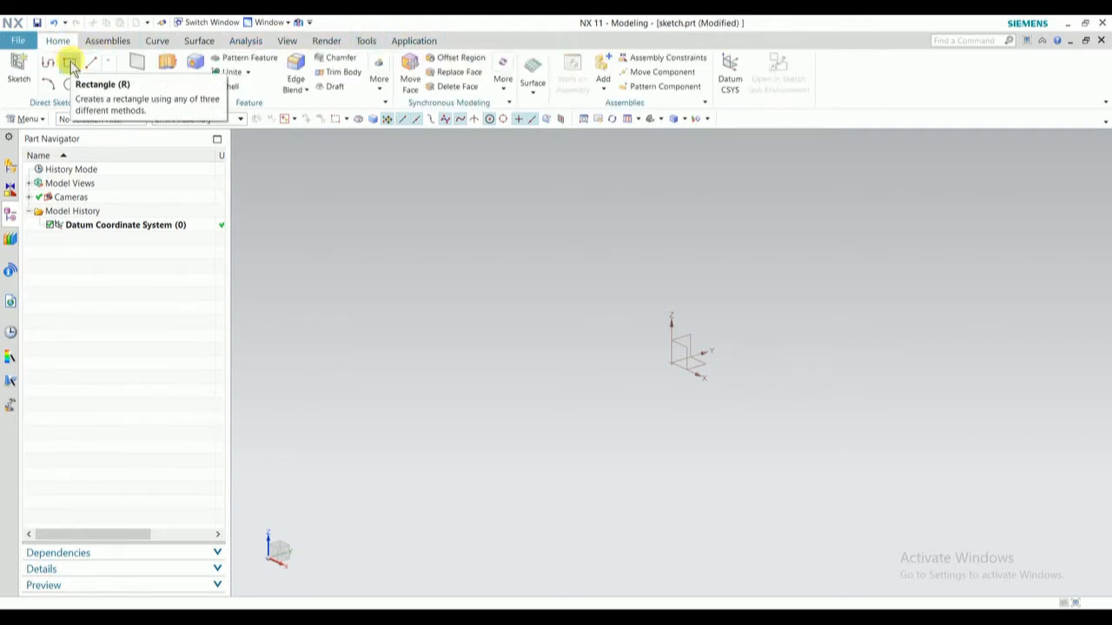
left_click(21, 71)
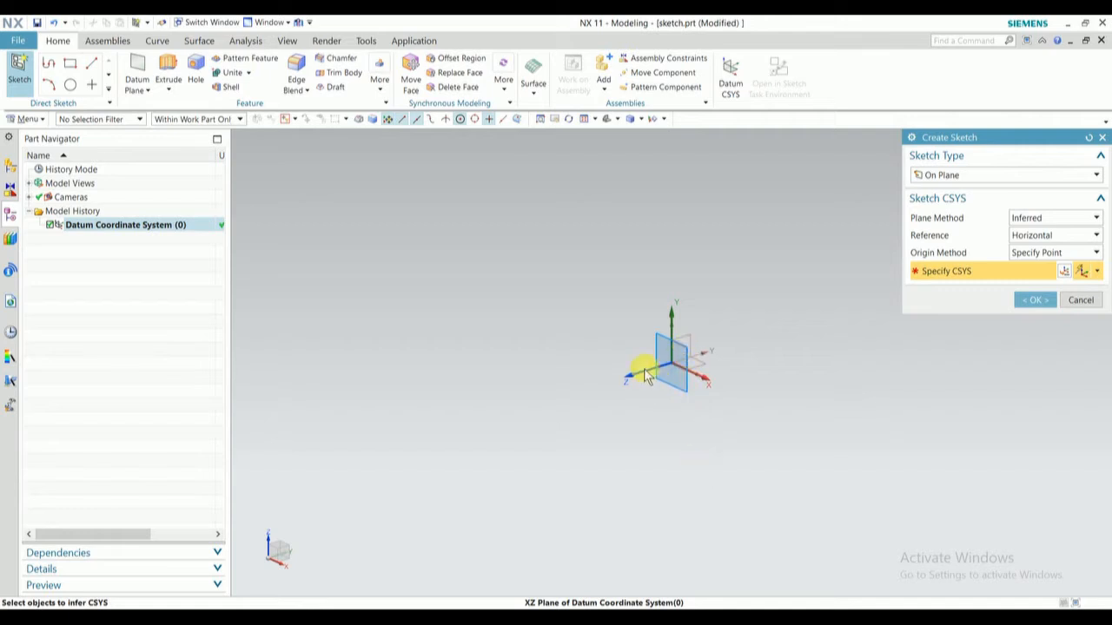
left_click(699, 366)
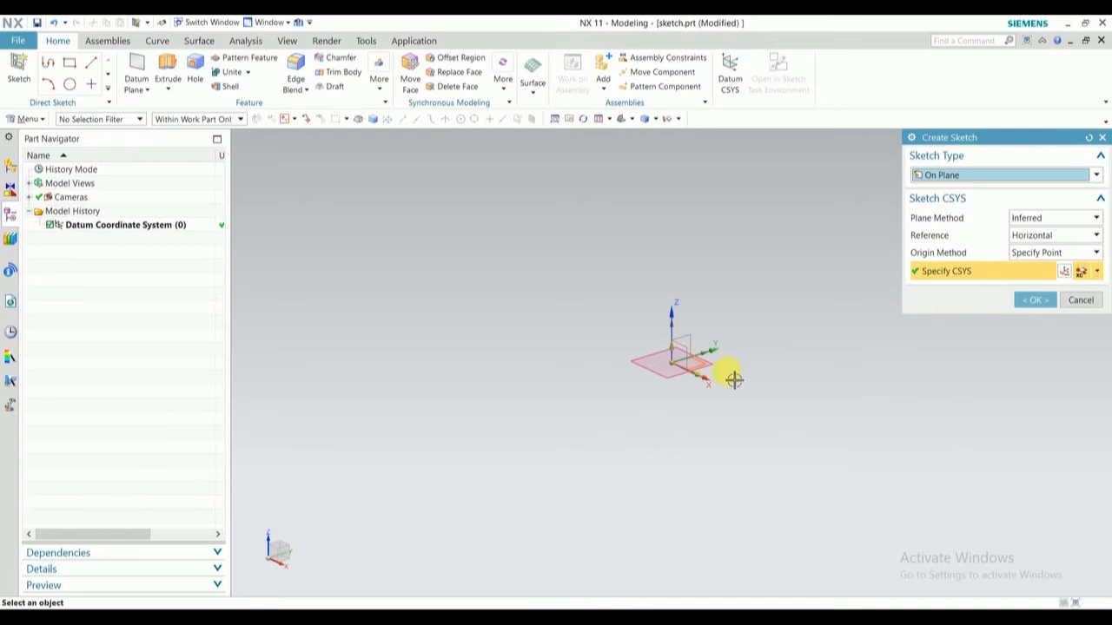
left_click(1034, 300)
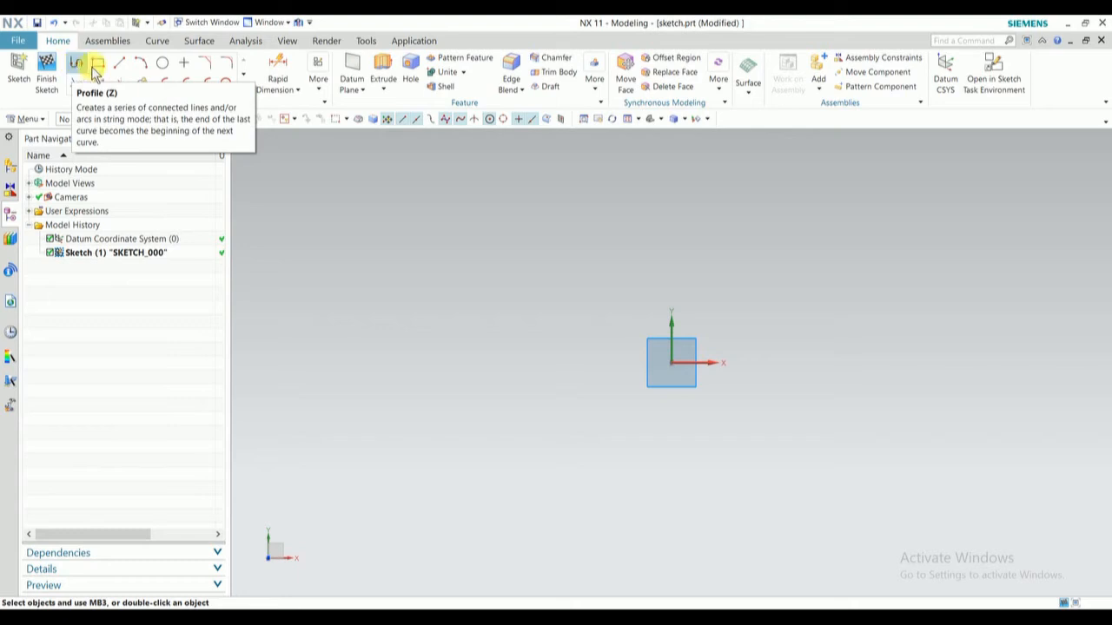
- Sketch an open five-line profile: horizontal about 61 mm, vertical 66 mm, horizontal 64 mm, inclined 61 mm at 134°, and horizontal 44 mm
left_click(120, 65)
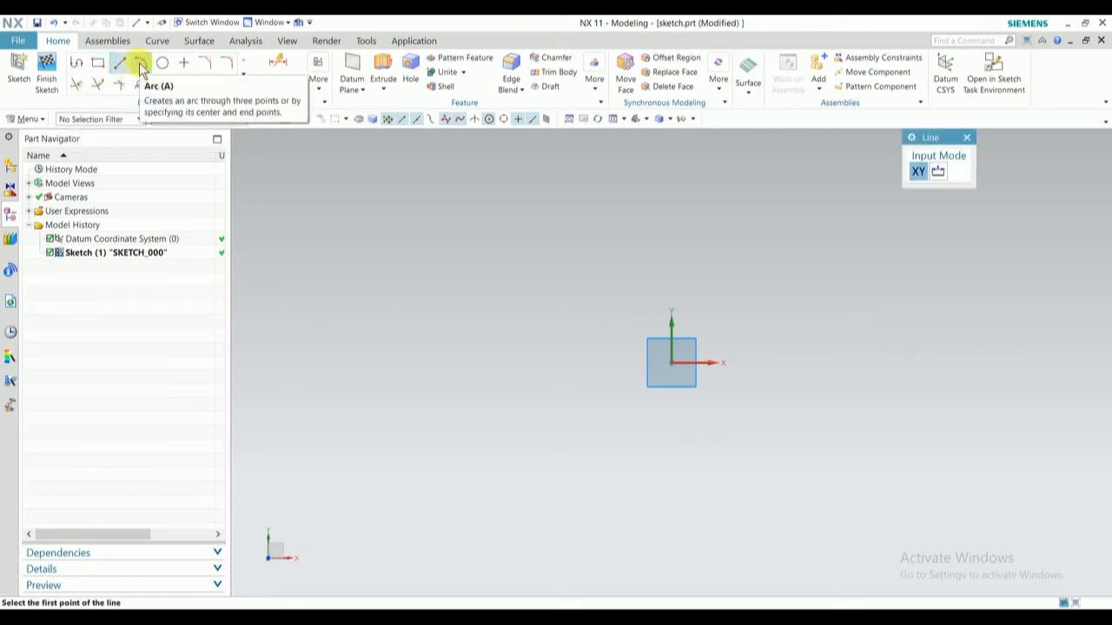
key("Escape")
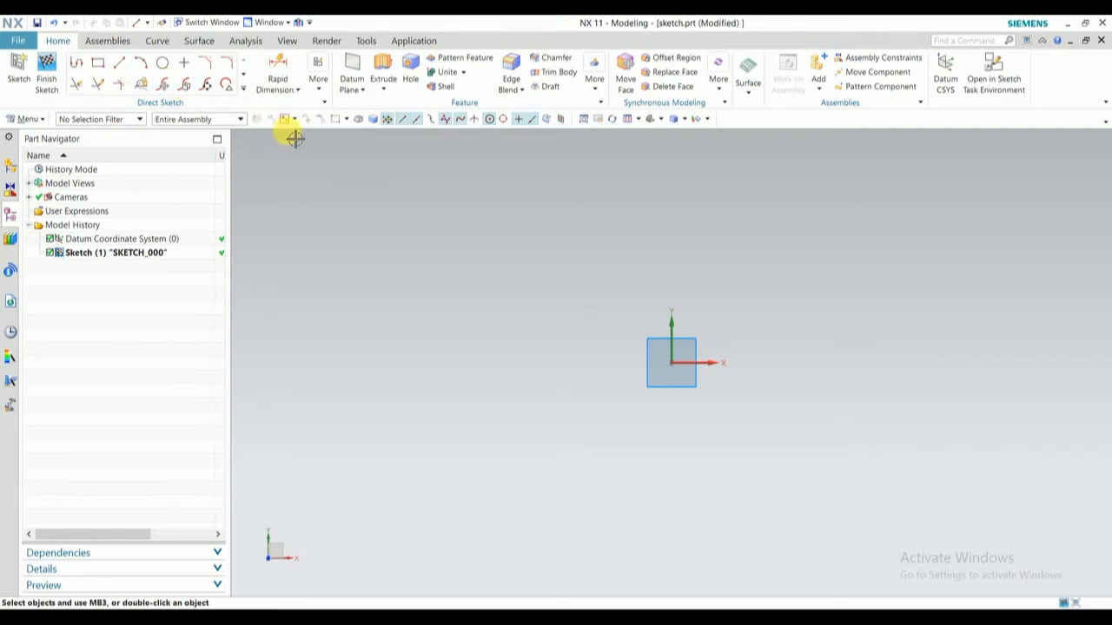
left_click(76, 67)
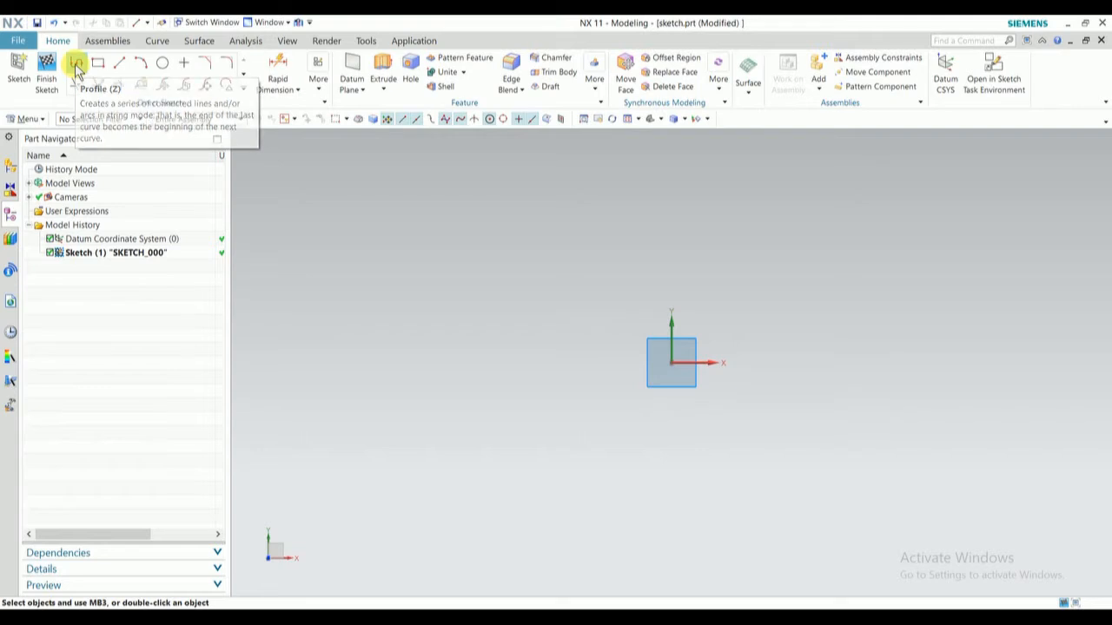
left_click(372, 234)
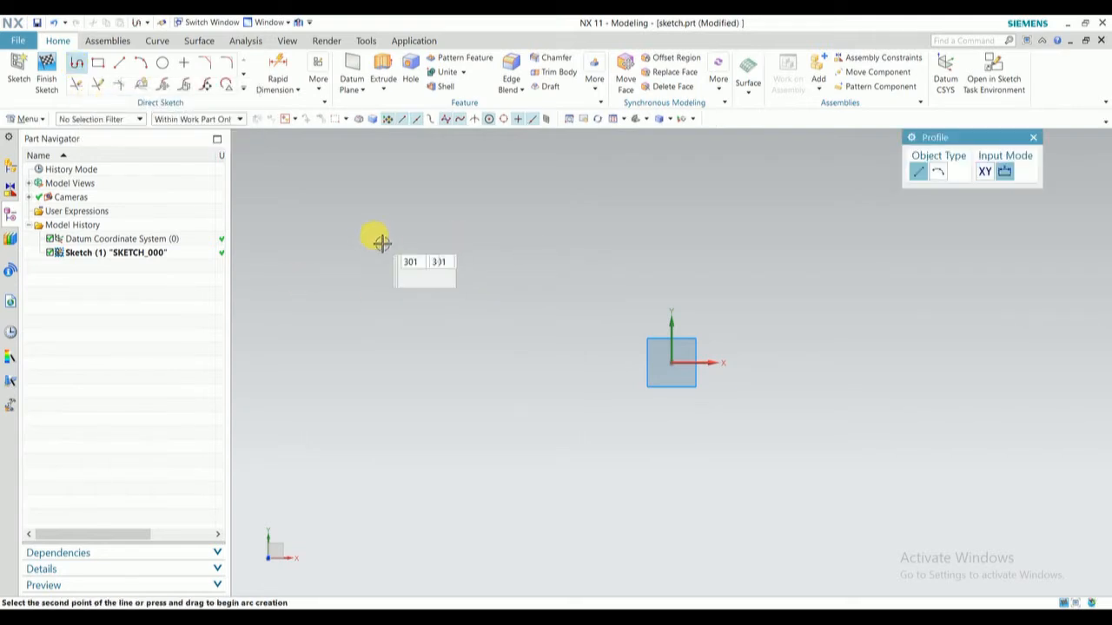
left_click(537, 234)
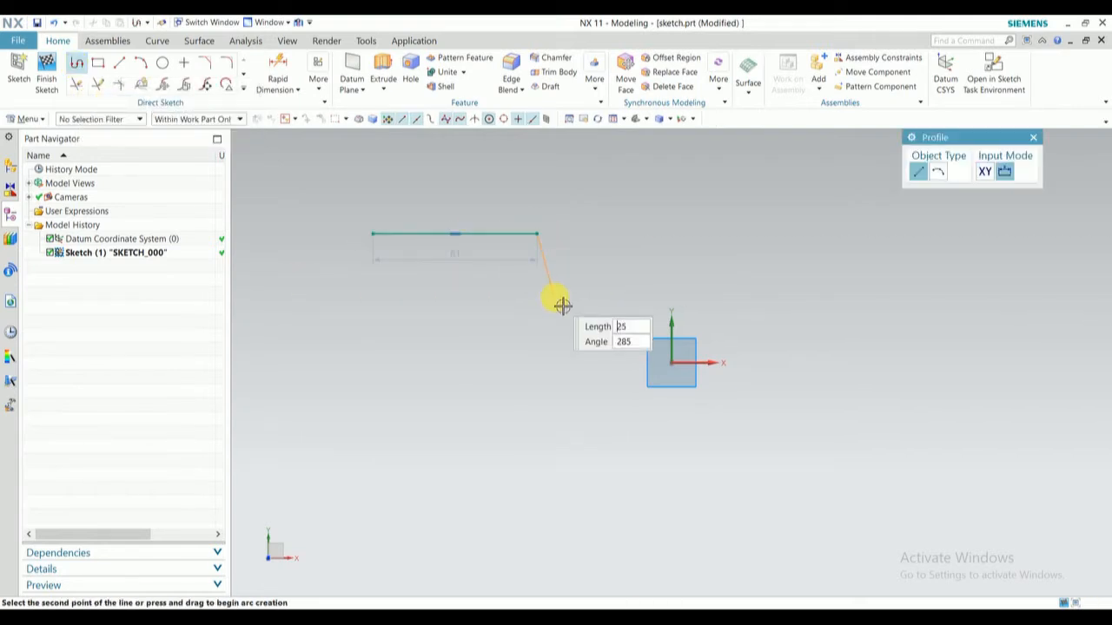
left_click(538, 412)
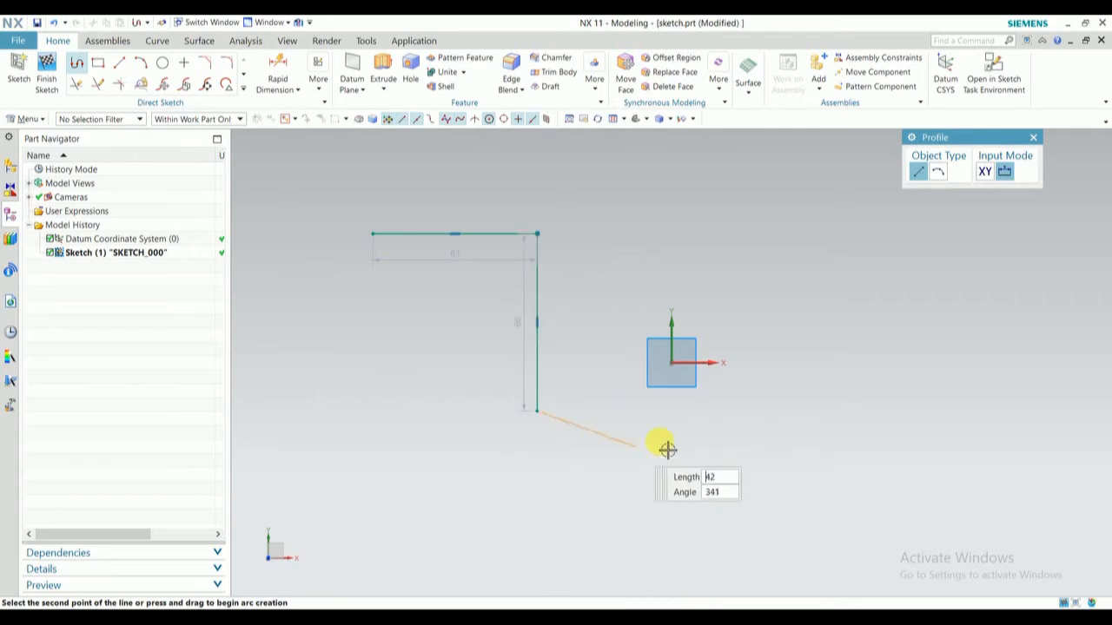
left_click(709, 410)
left_click(823, 294)
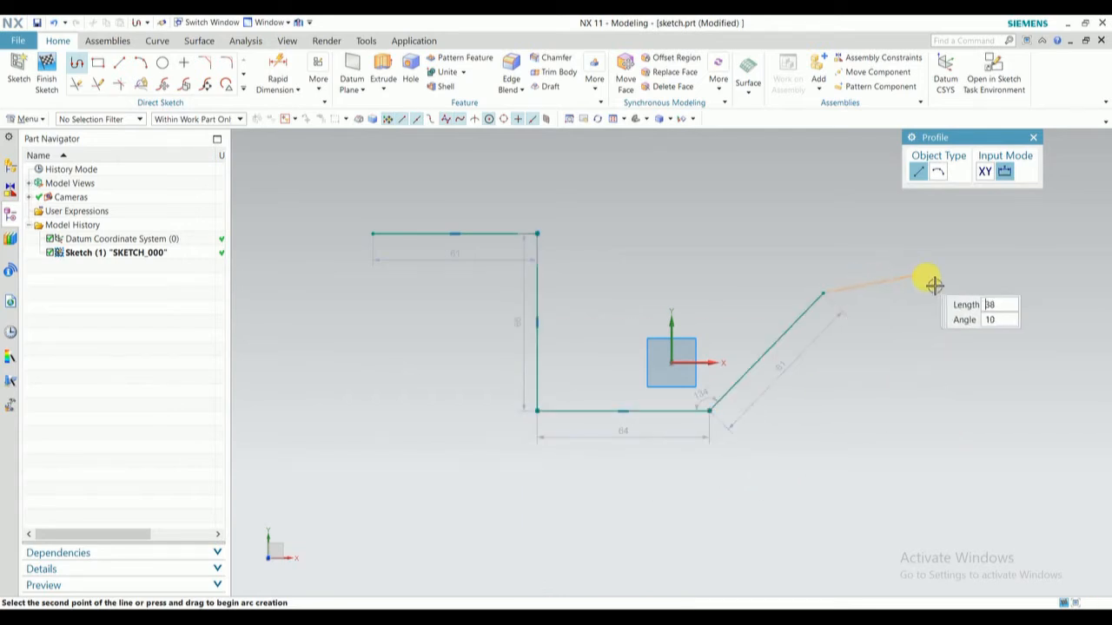
left_click(941, 293)
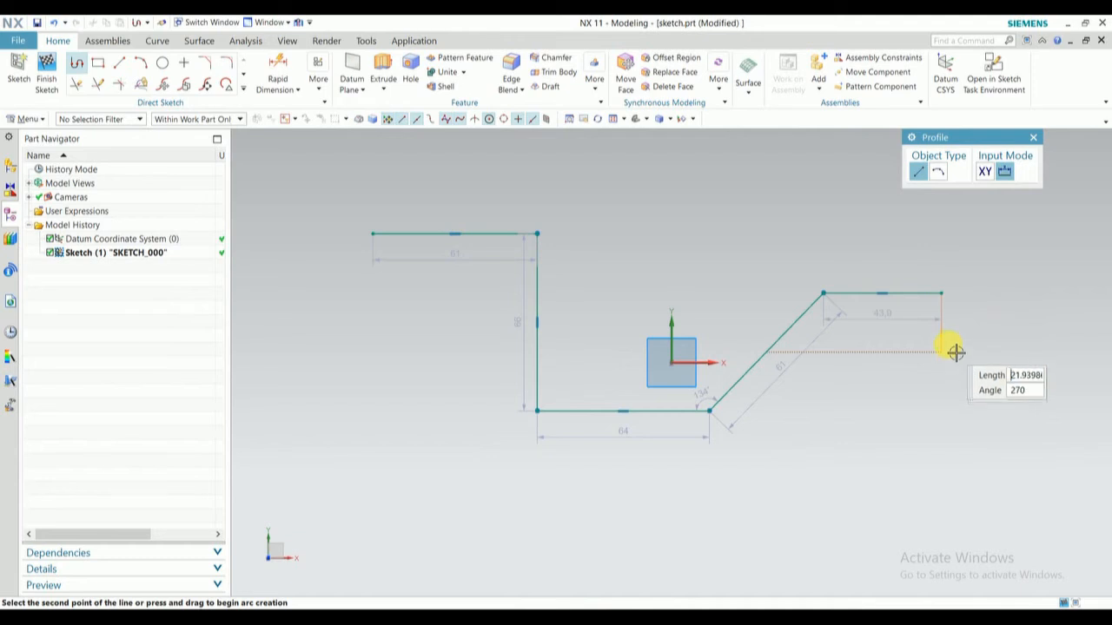
middle_click(1007, 296)
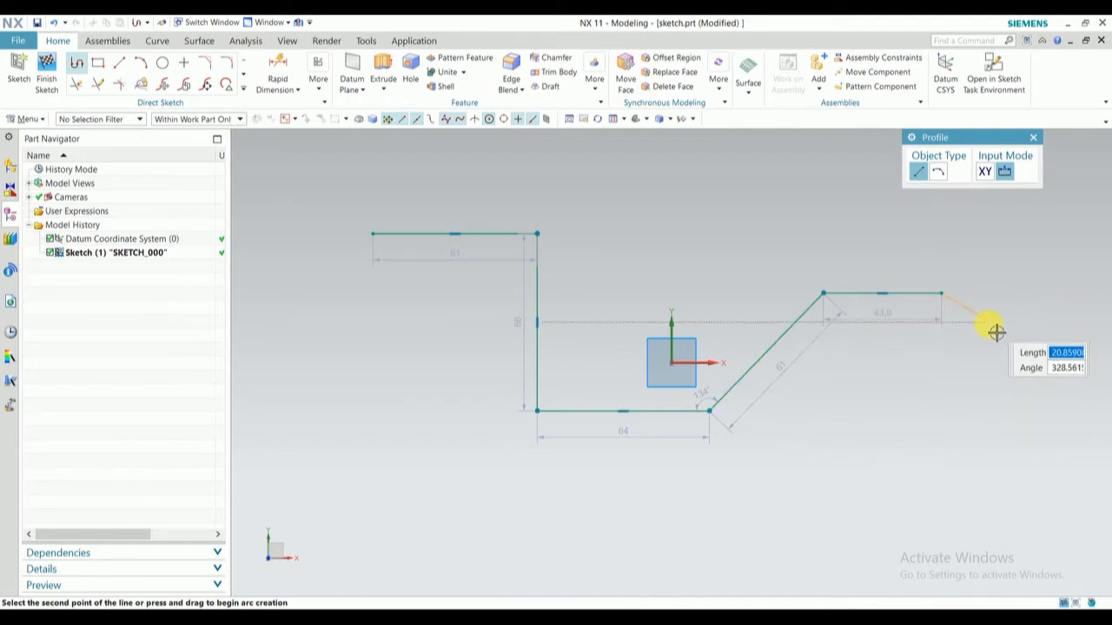
key("Escape")
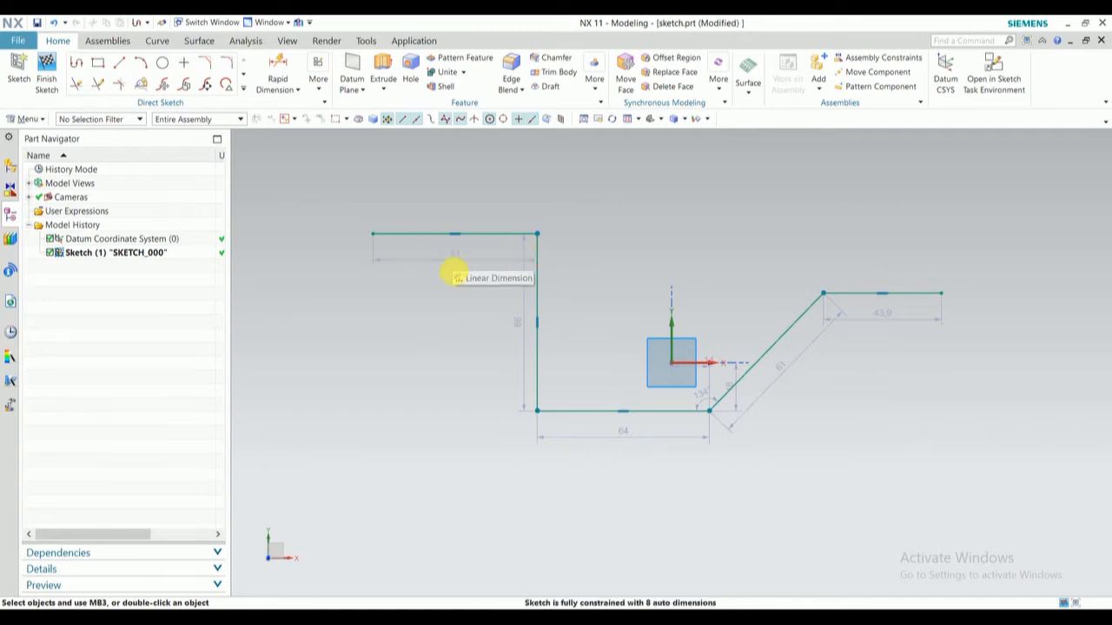
- Set the length of the profile's upper-left horizontal line to 50 mm
key("z")
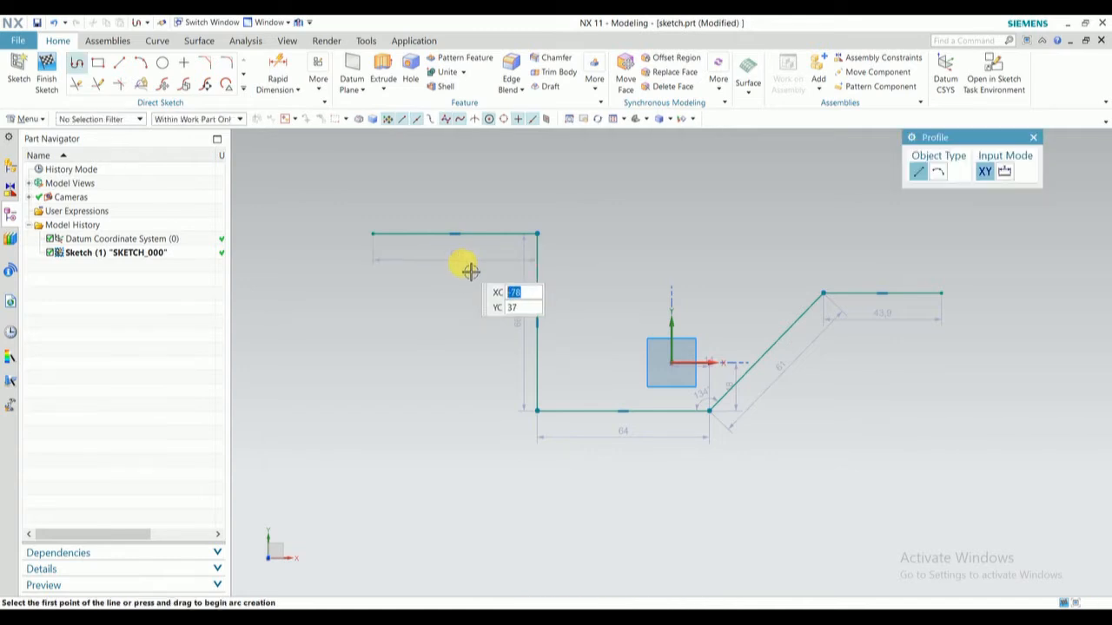
key("Escape")
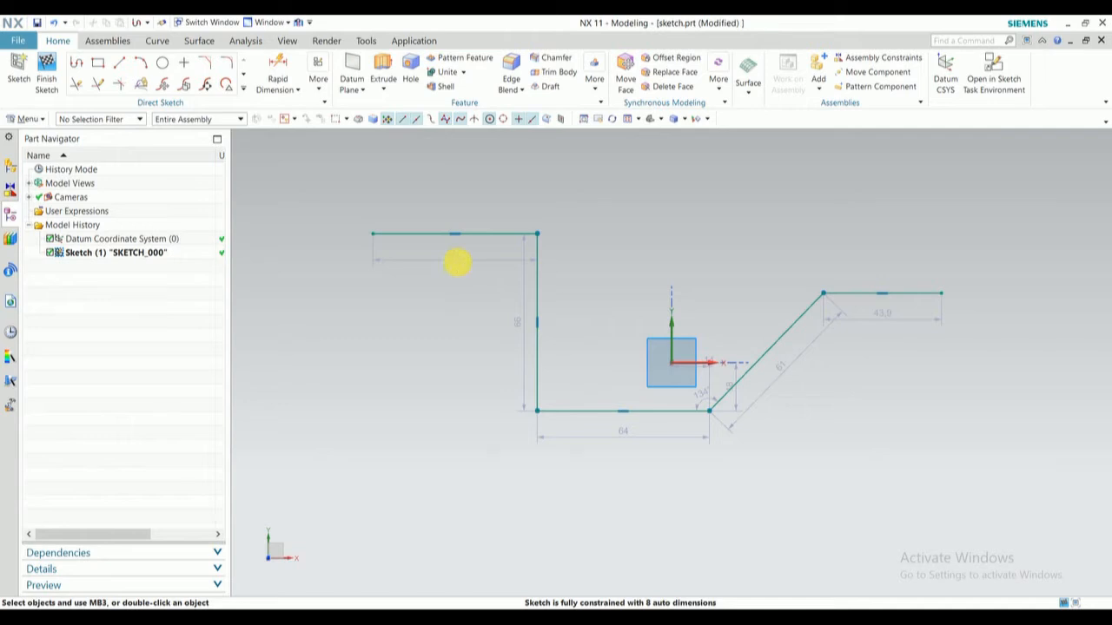
double_click(464, 264)
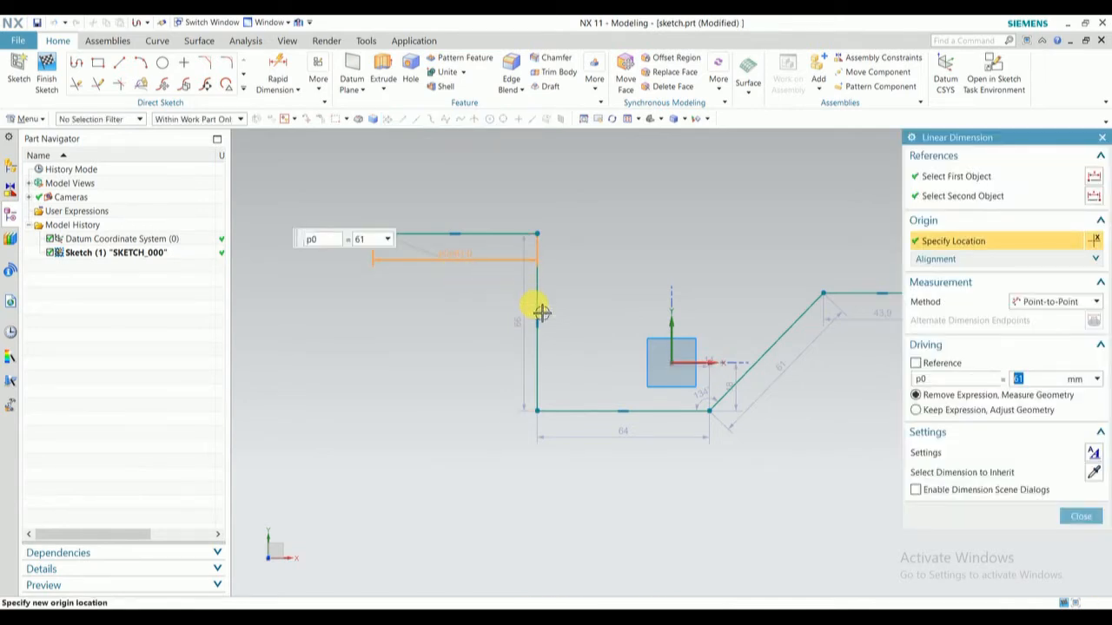
key("Return")
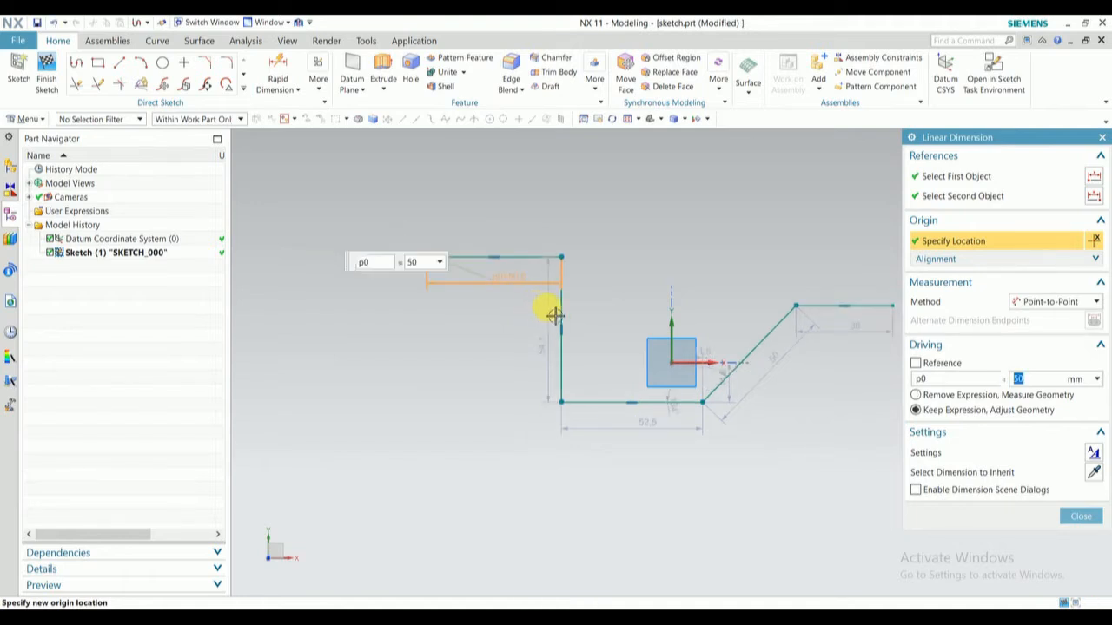
left_click(1081, 517)
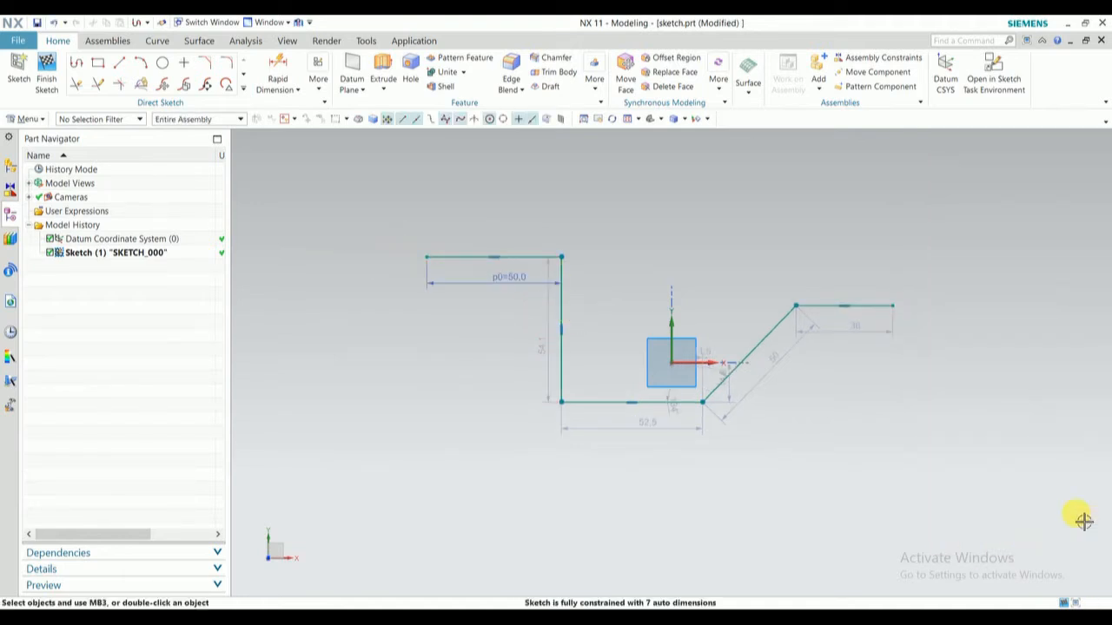
- Set the length of the profile's vertical line to 100 mm
double_click(546, 350)
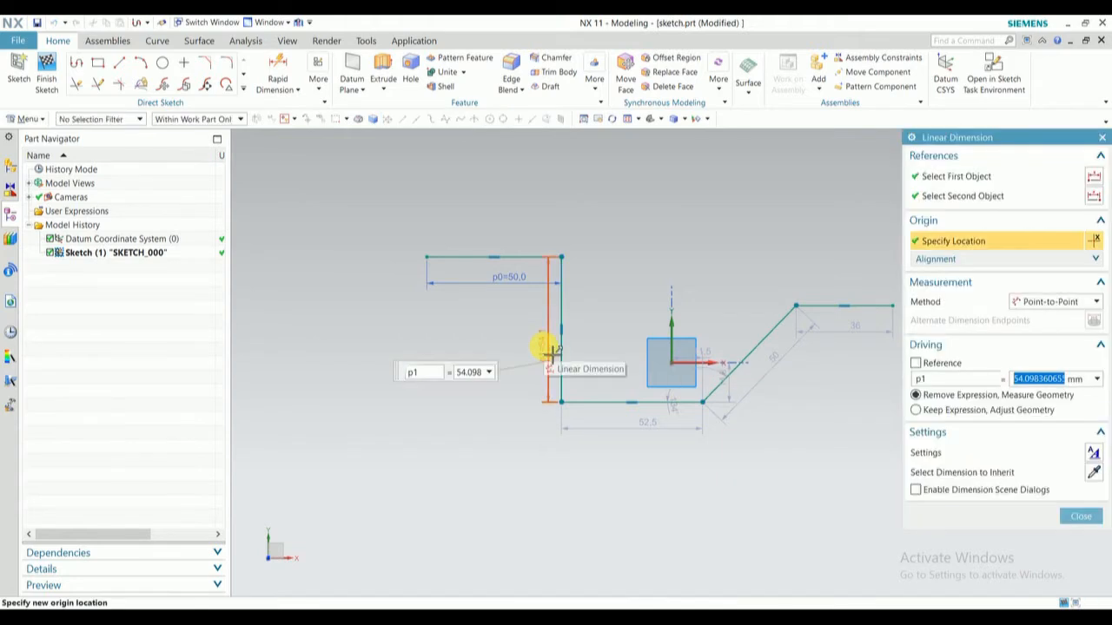
type("100")
key("Return")
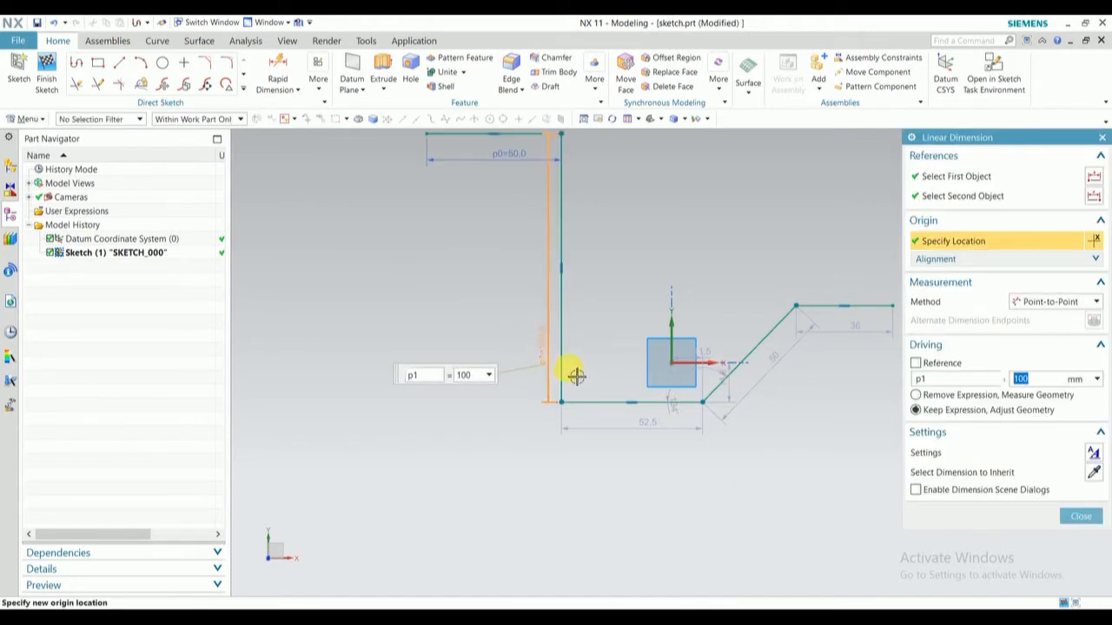
middle_click(582, 377)
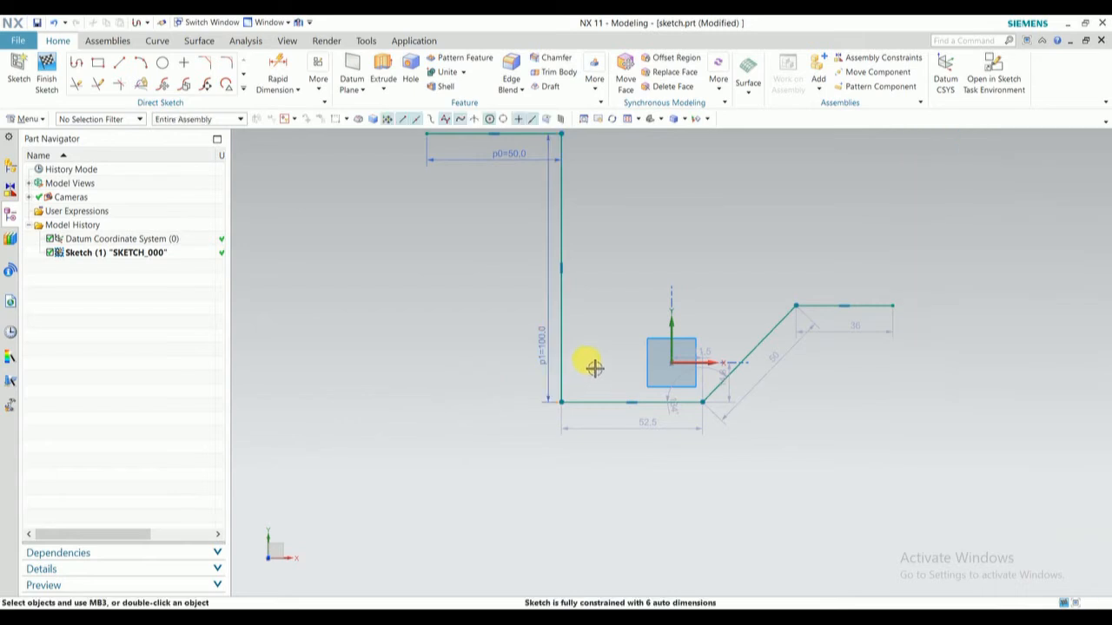
- Set the length of the profile's lowest horizontal line to 20 mm
mouse_move(623, 296)
middle_mouse_down("shift")
mouse_move(613, 333)
mouse_move(623, 393)
middle_mouse_up("shift")
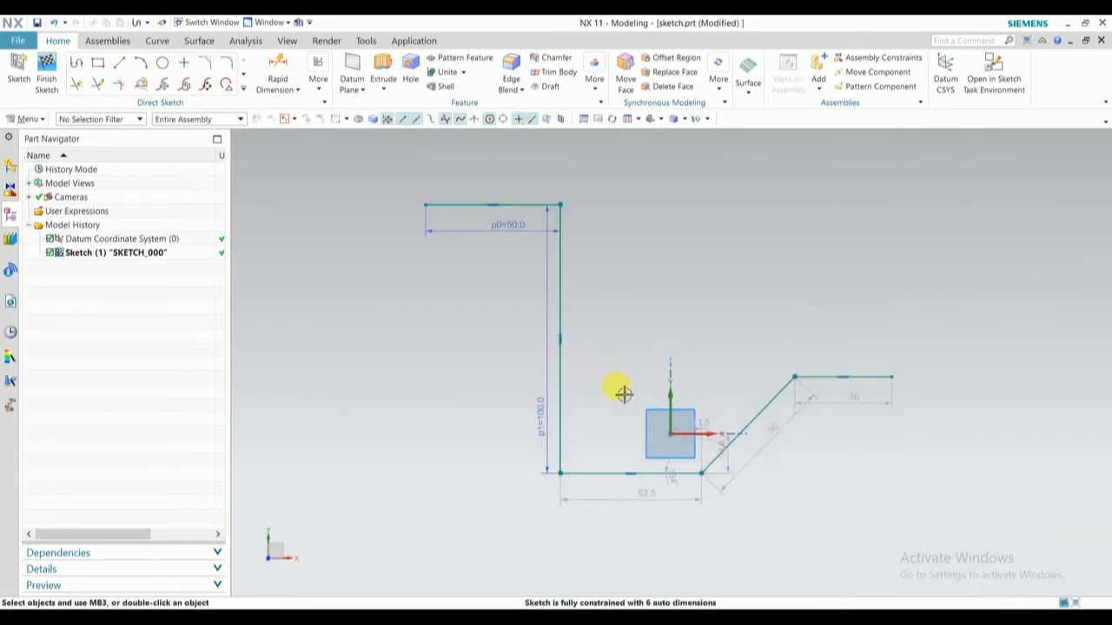
double_click(652, 504)
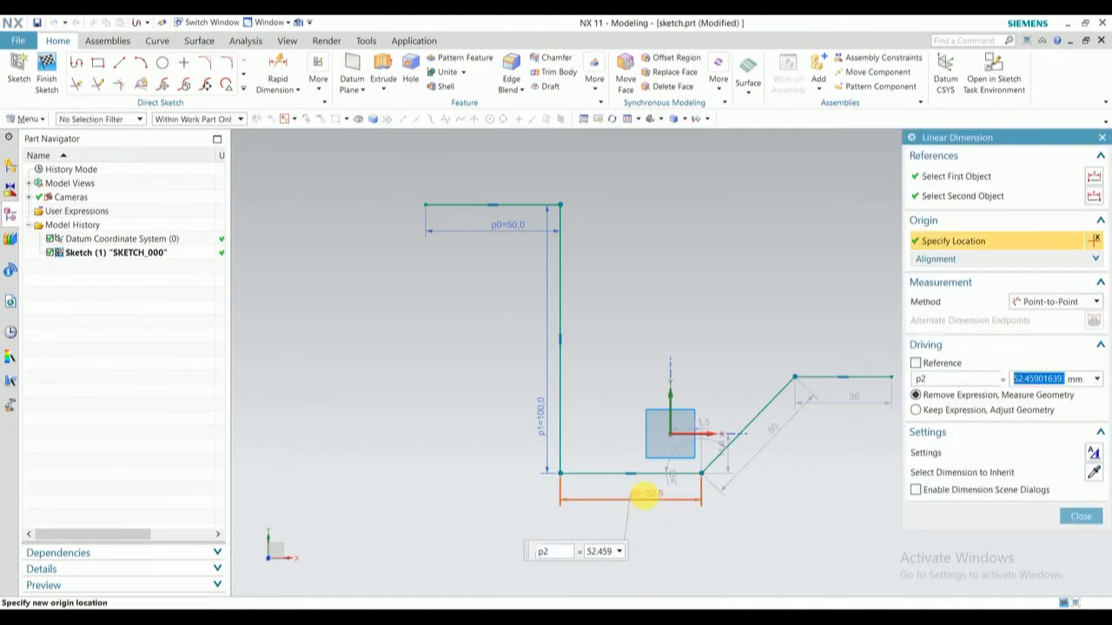
type("20")
key("Return")
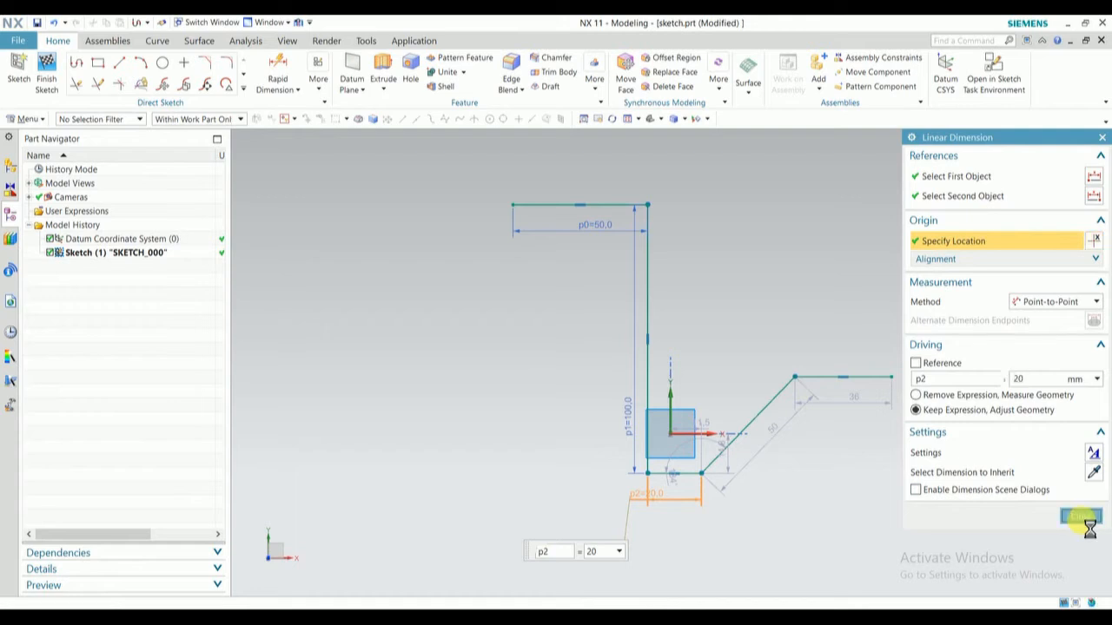
left_click(1080, 517)
- Sketch a two-point rectangle about 80 mm wide and 55 mm high in the empty area beside the line profile
middle_click_drag(721, 500, 569, 493, "shift")
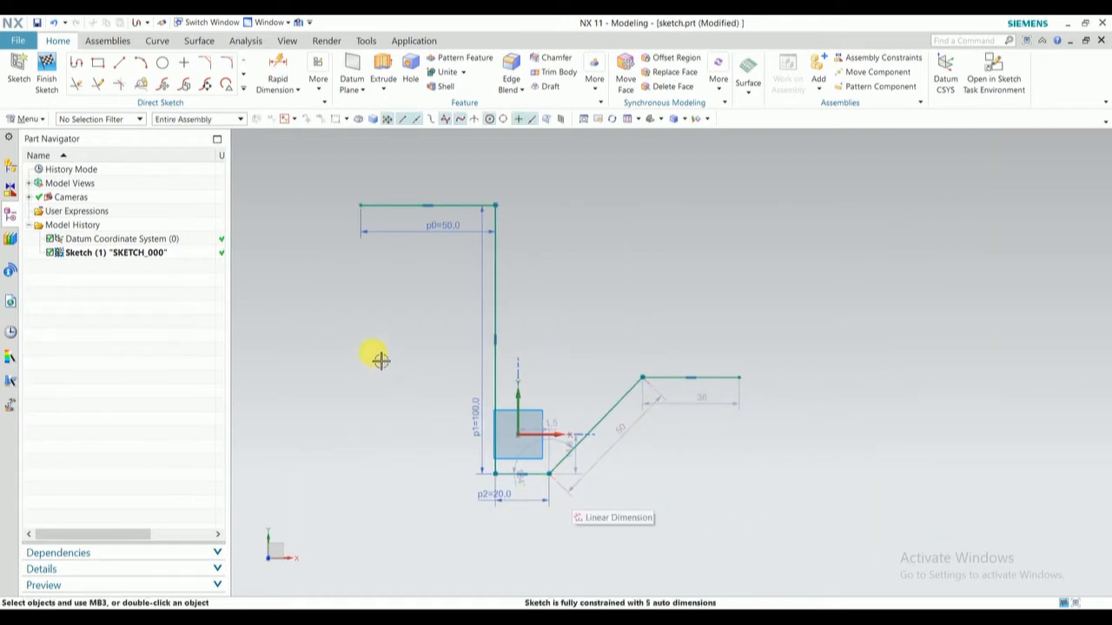
middle_click_drag(610, 352, 2, 389, "shift")
right_click(2, 389)
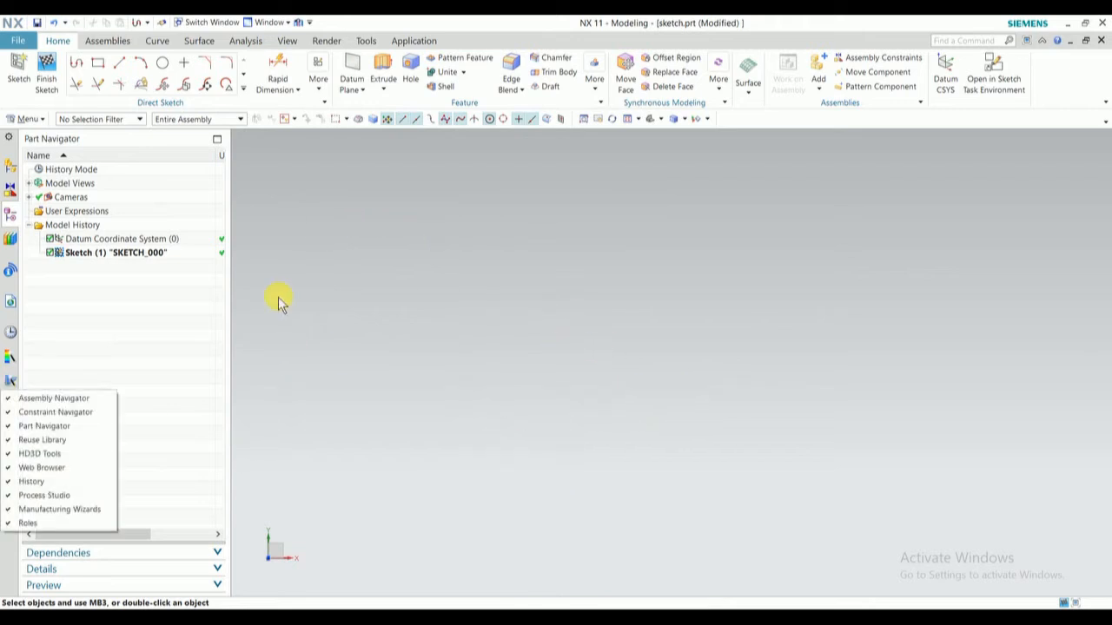
left_click(98, 66)
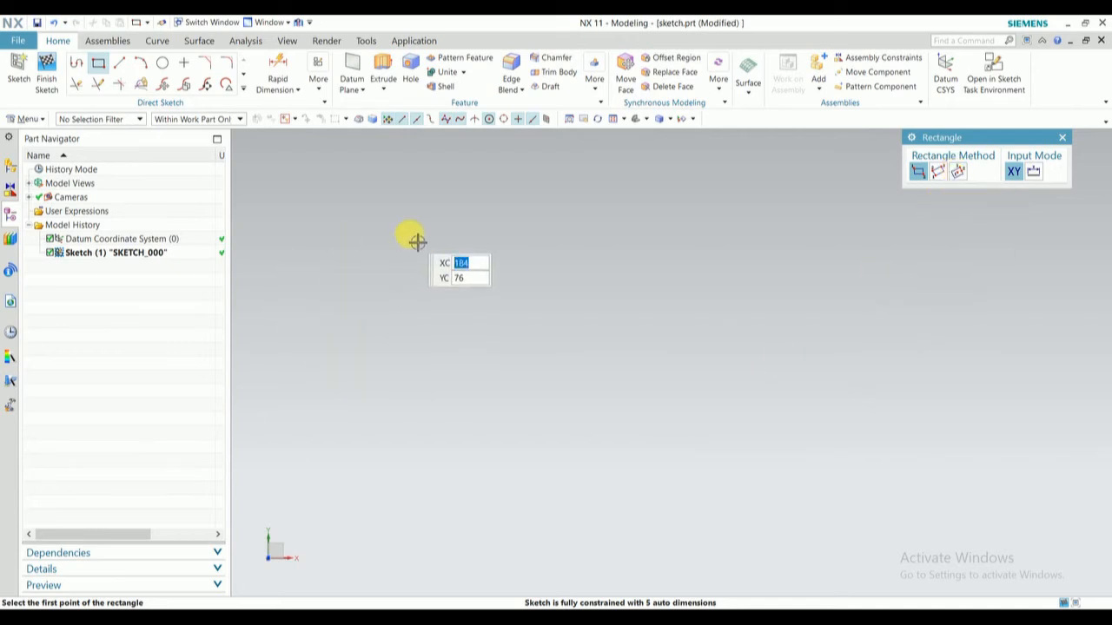
left_click(306, 189)
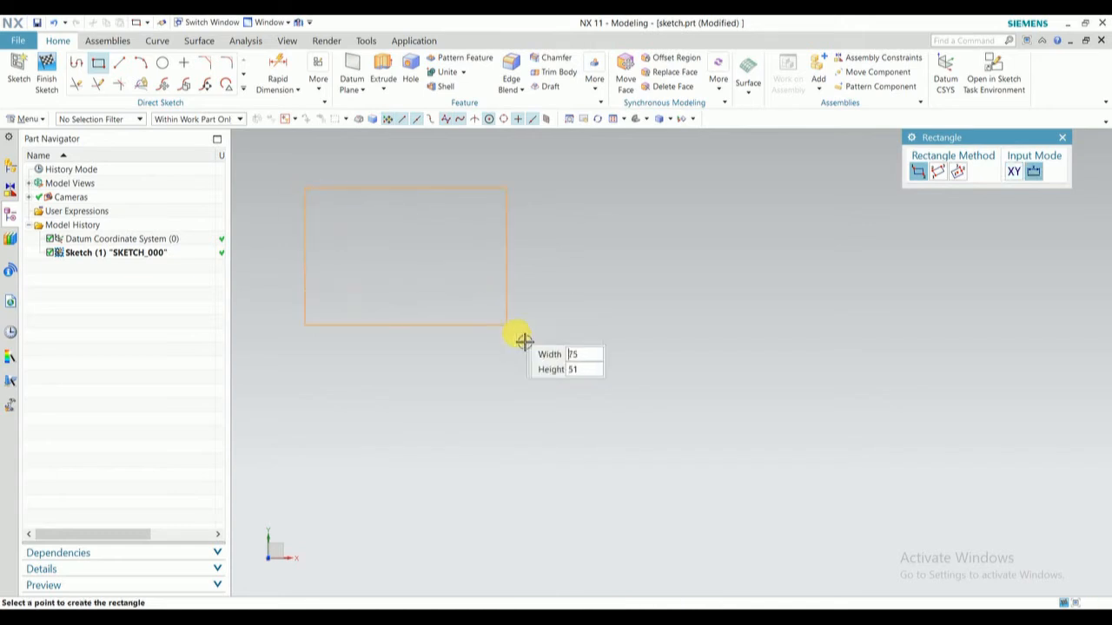
left_click(519, 335)
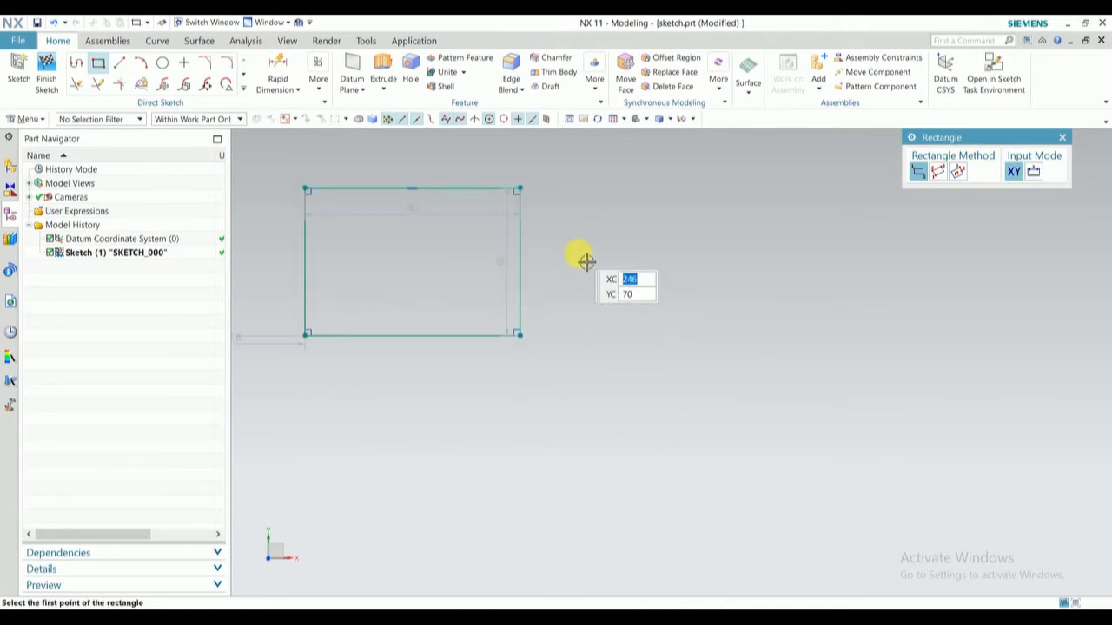
key("Escape")
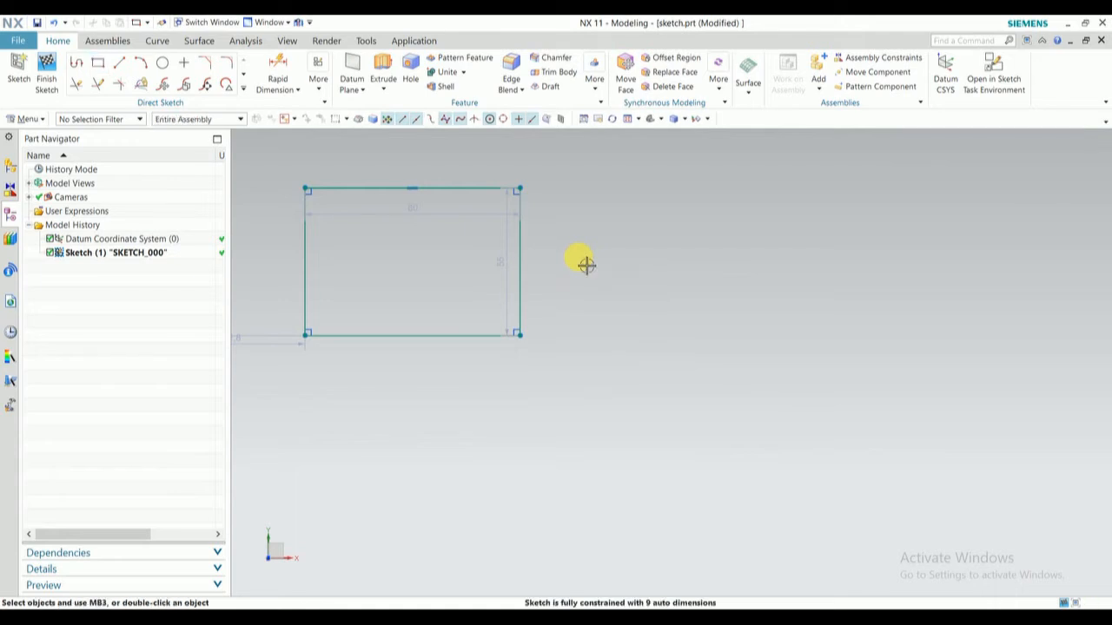
- Set the rectangle's width to 50 mm
middle_click_drag(410, 233, 447, 260, "shift")
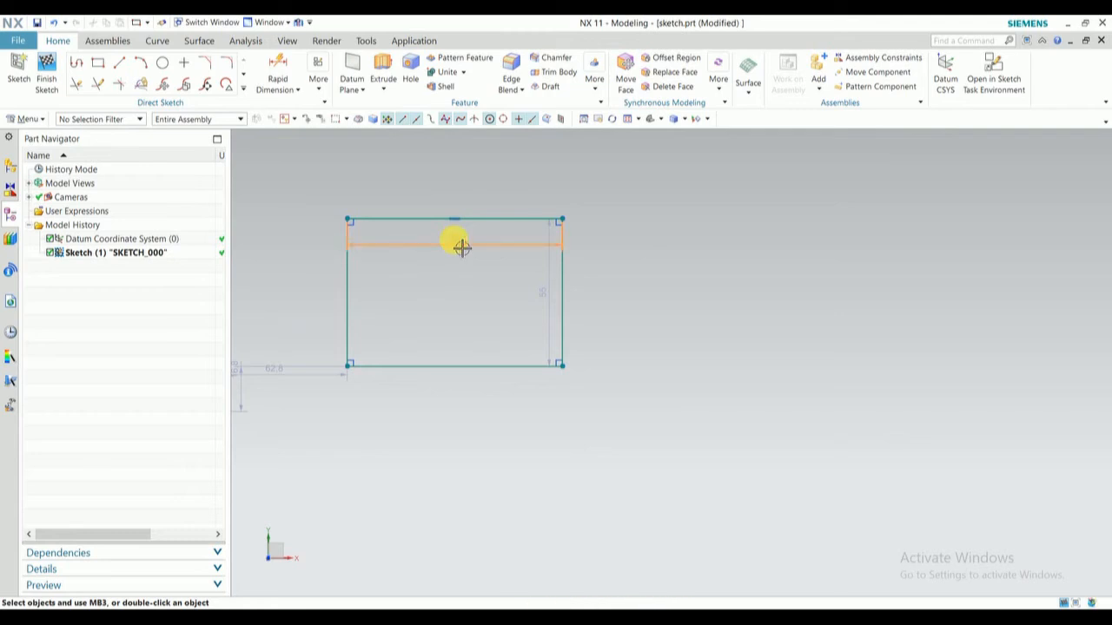
double_click(462, 248)
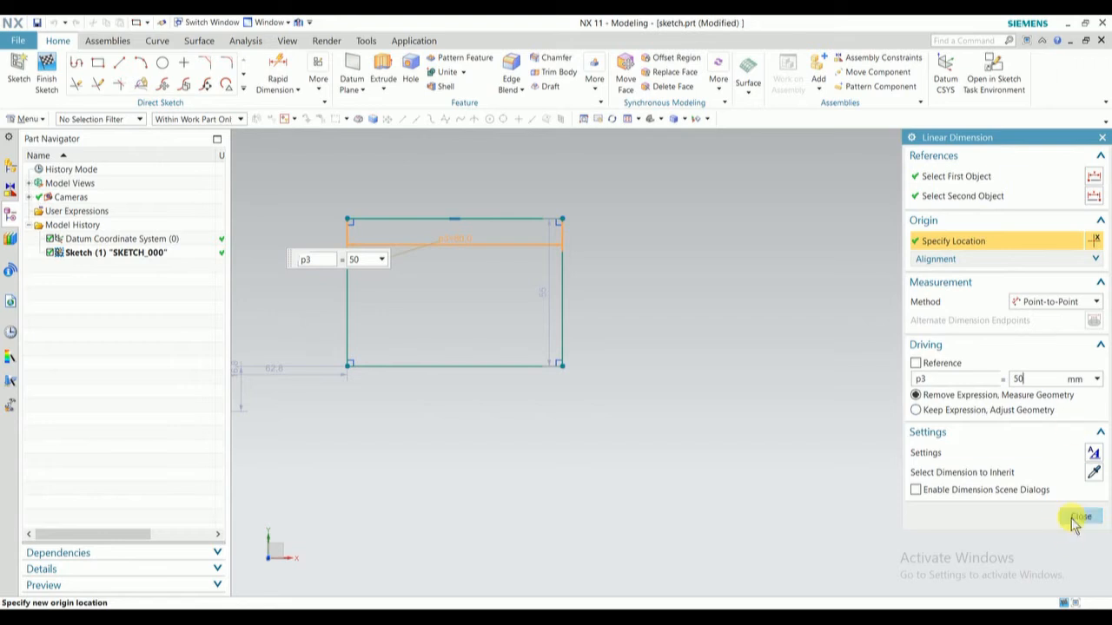
left_click(1075, 520)
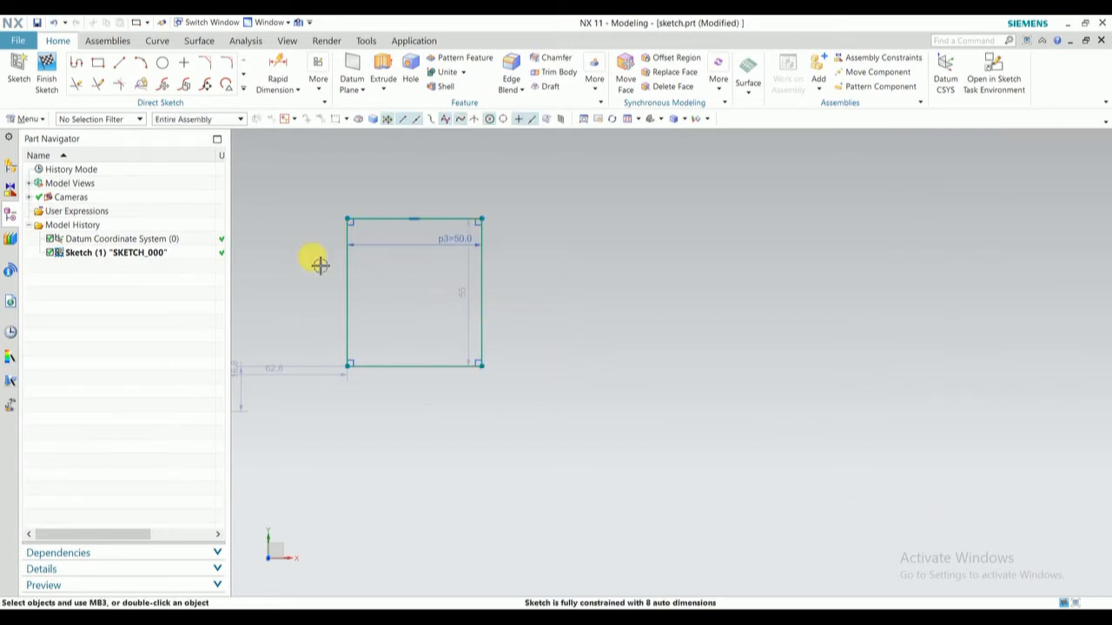
- Sketch a three-point rectangle about 73 mm wide and 61 mm high, at 0°, to the right of the 50 mm wide rectangle
left_click(98, 62)
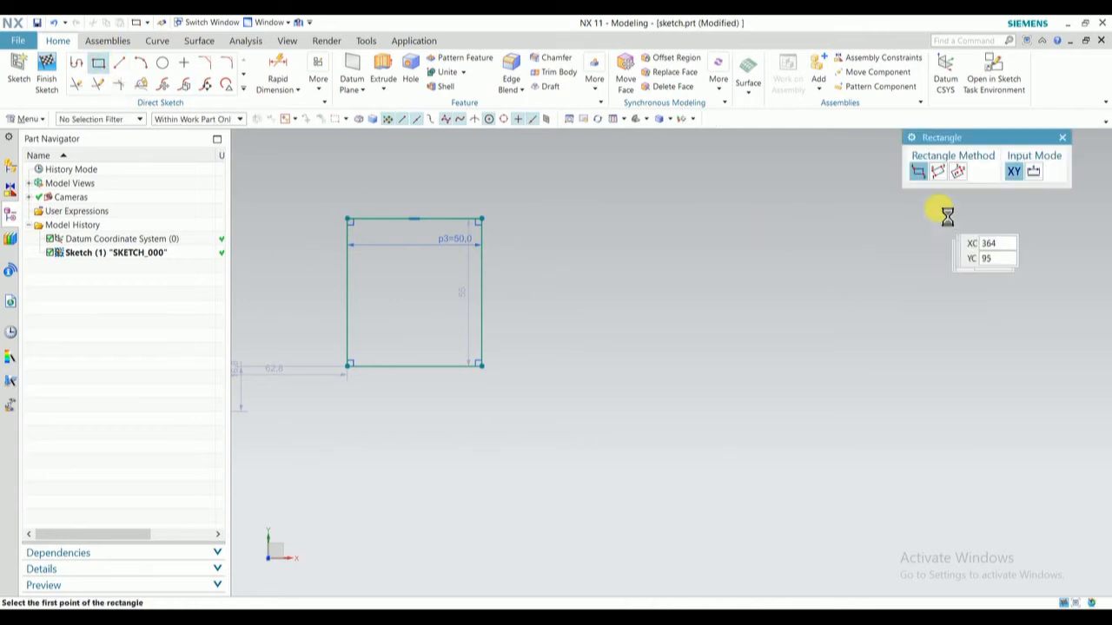
left_click(938, 172)
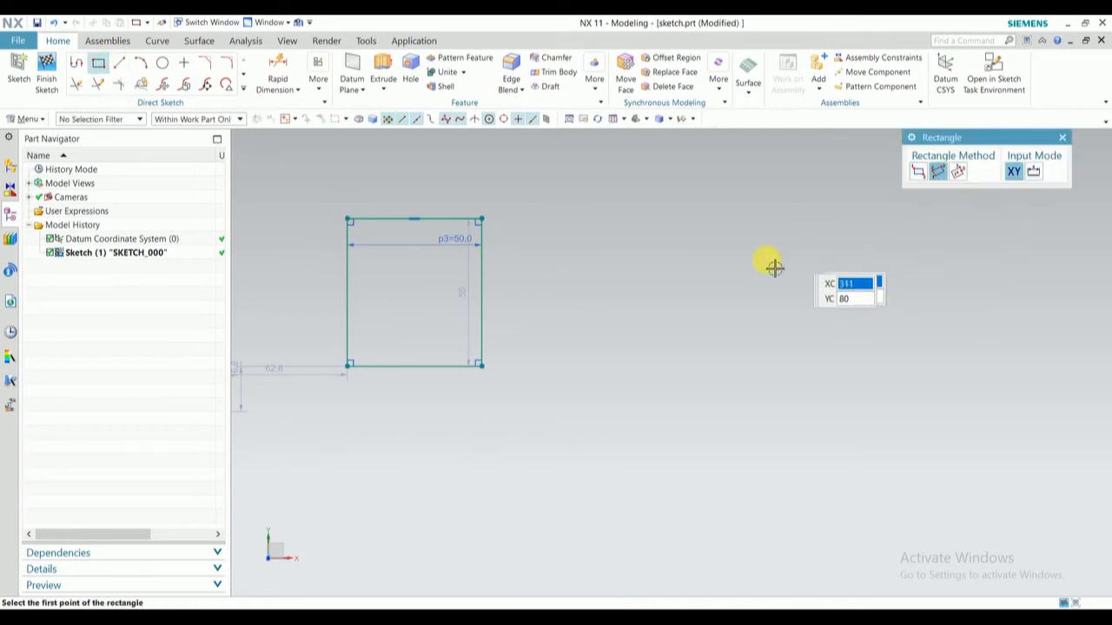
left_click(628, 262)
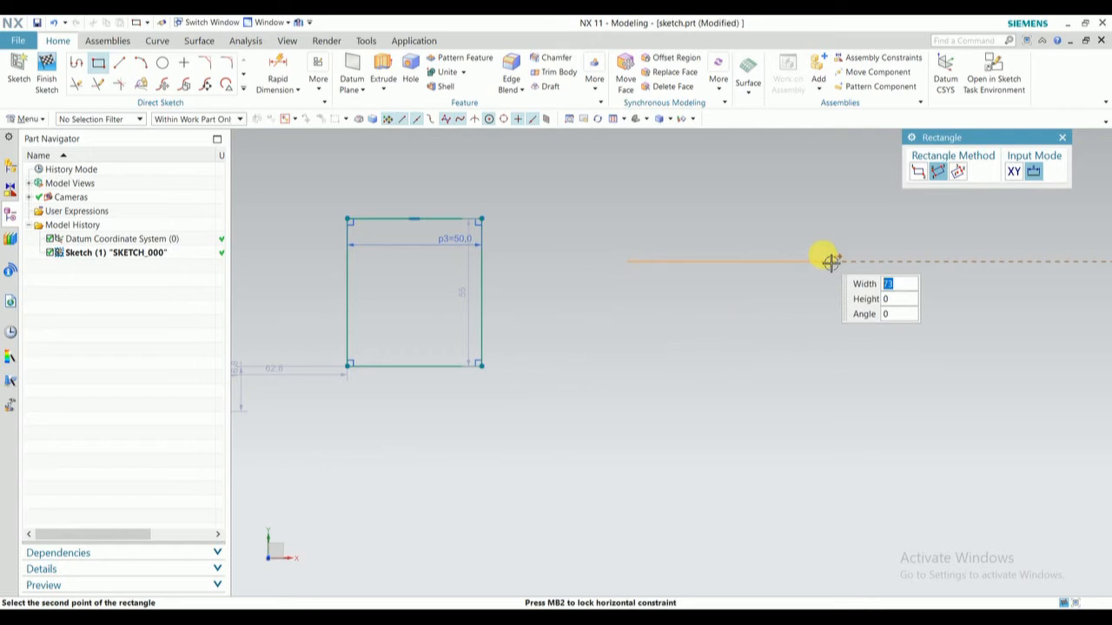
left_click(832, 263)
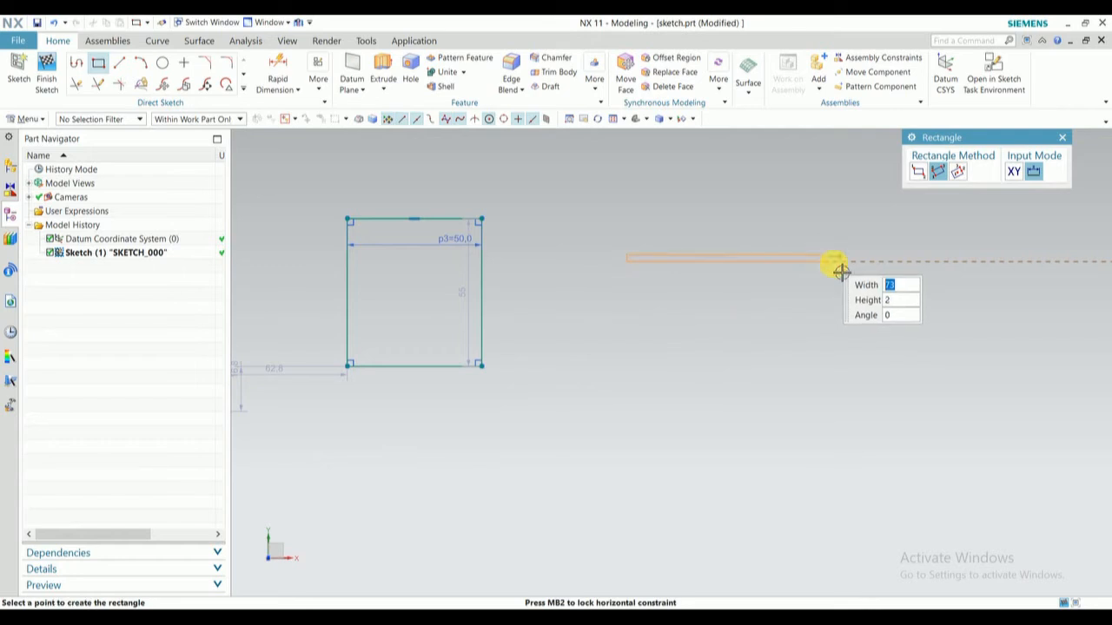
left_click(843, 435)
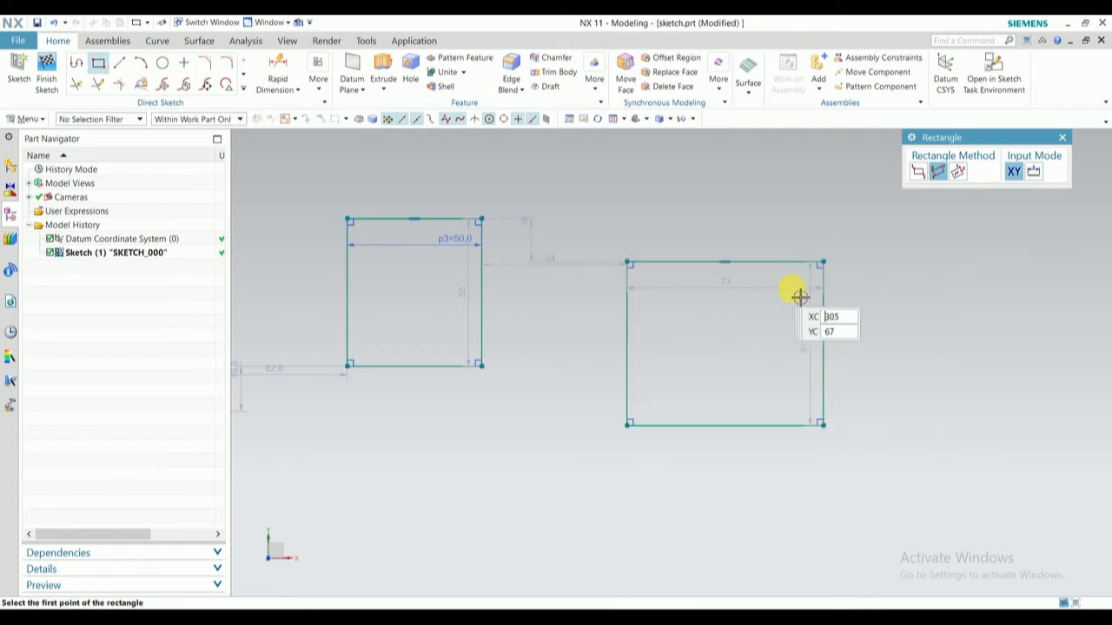
- Sketch a From Center rectangle about 130 mm wide and 91 mm high, at 0°, below the other two rectangles
left_click(960, 172)
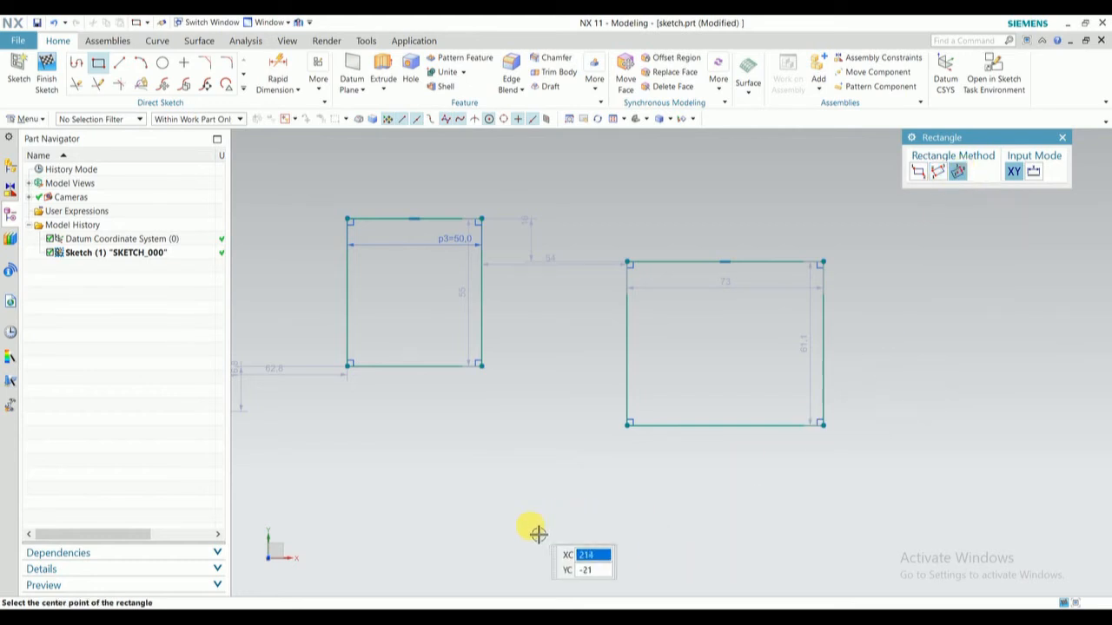
middle_click_drag(536, 531, 536, 261, "shift")
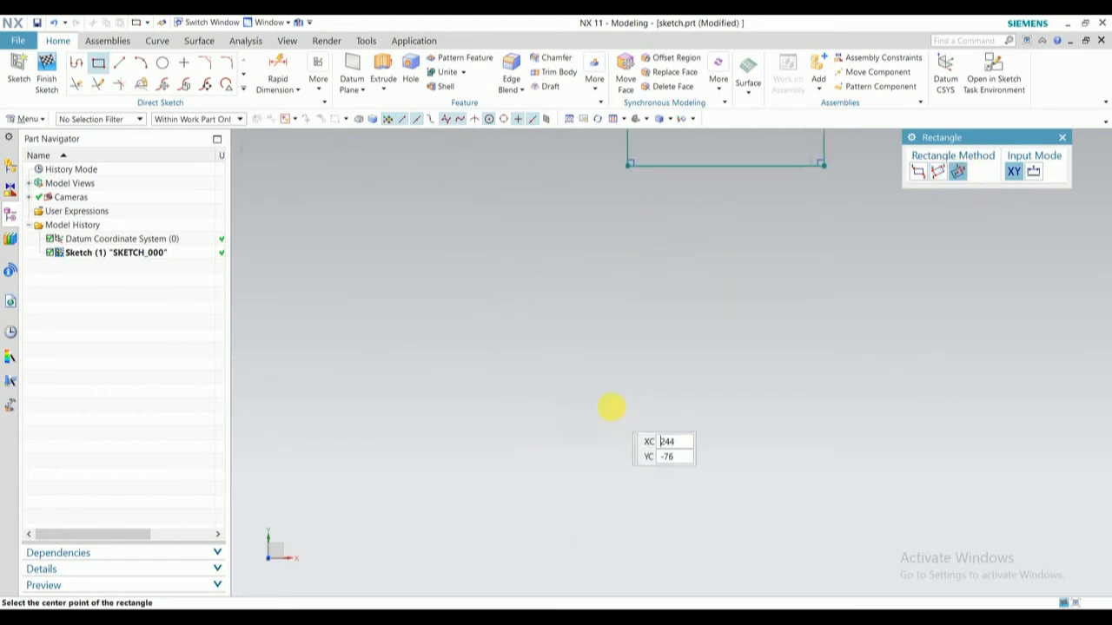
left_click(595, 345)
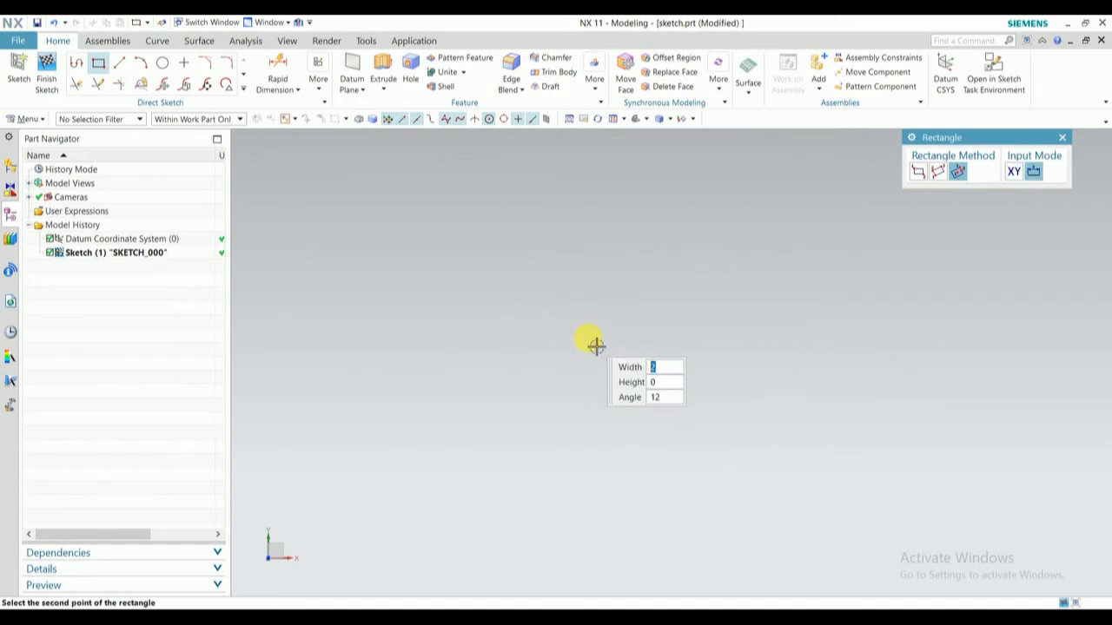
left_click(768, 341)
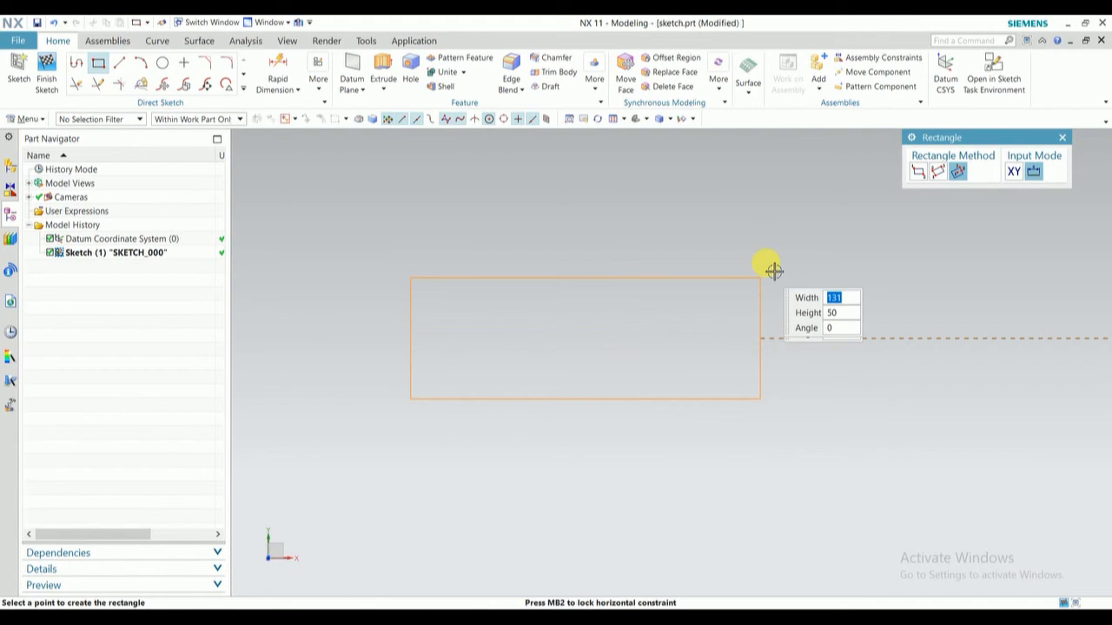
left_click(779, 224)
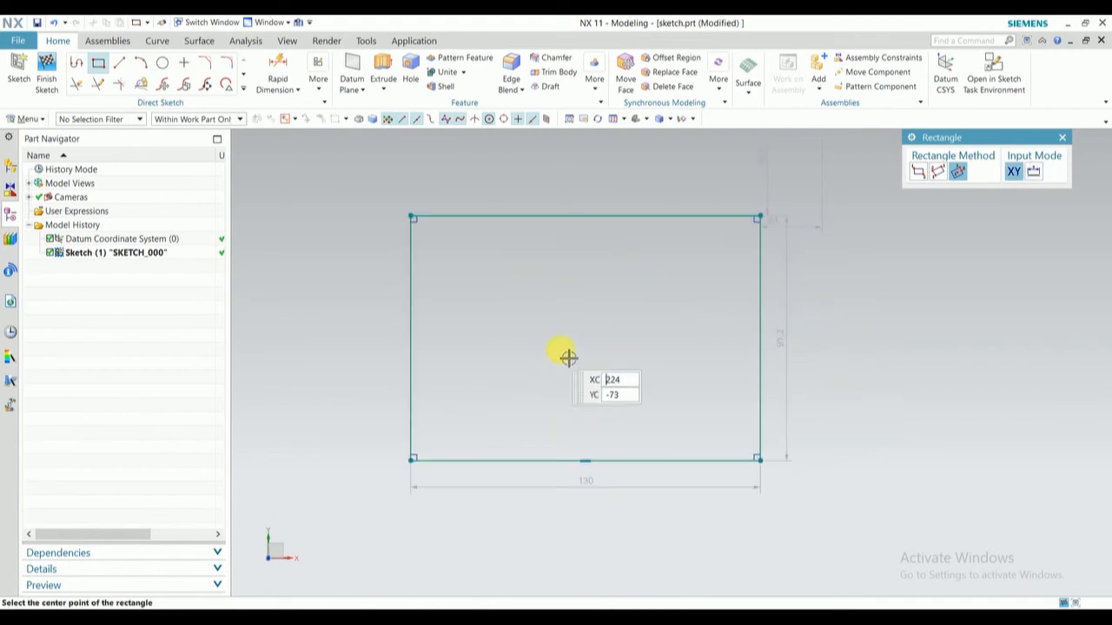
key("Escape")
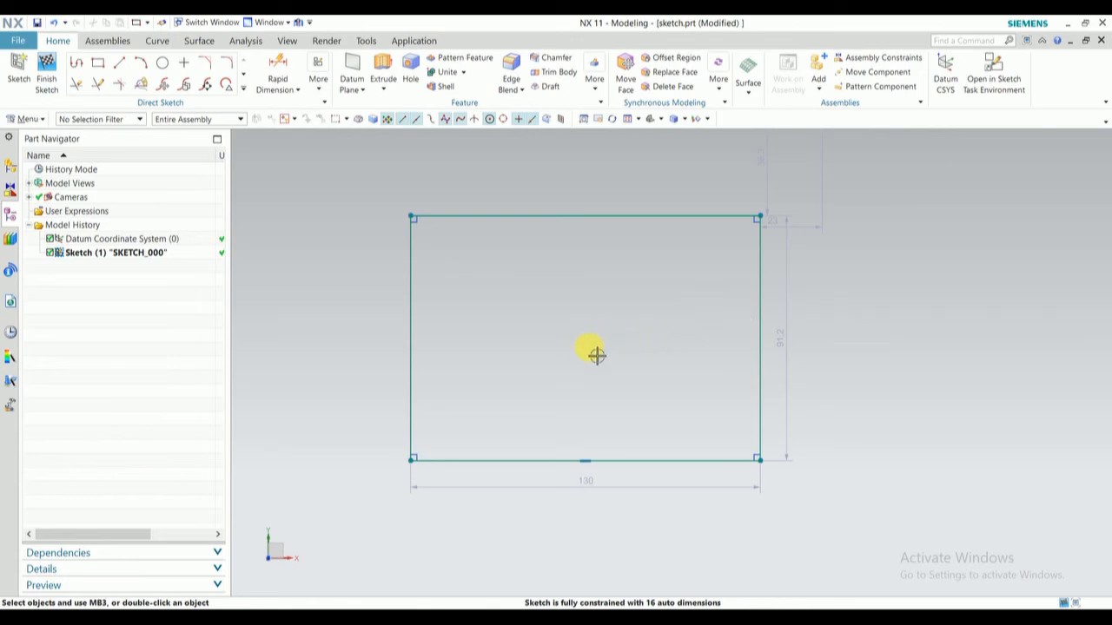
- Sketch a single line about 110 mm long at 350° below the 130 mm wide rectangle
mouse_move(538, 345)
middle_mouse_down("shift")
mouse_move(531, 274)
mouse_move(417, 19)
middle_mouse_up("shift")
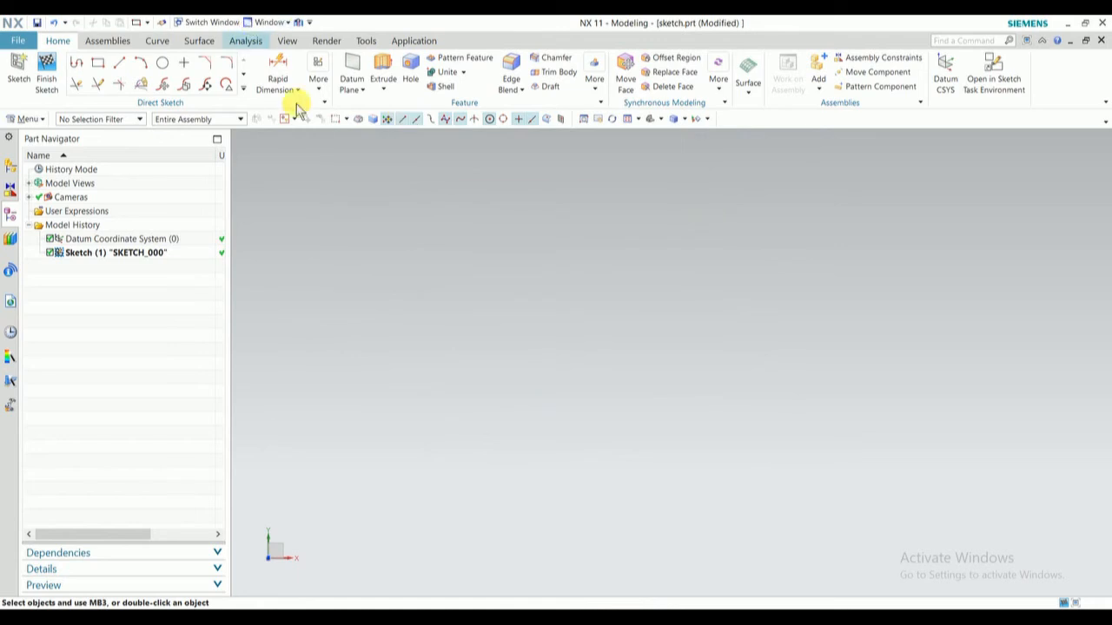
left_click(118, 64)
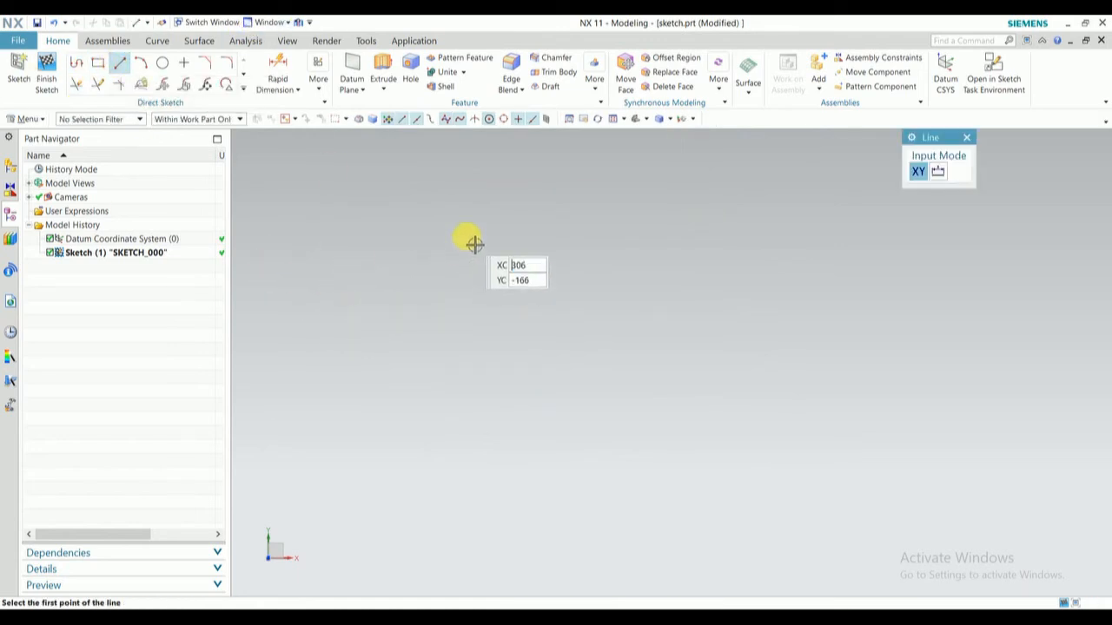
left_click(415, 221)
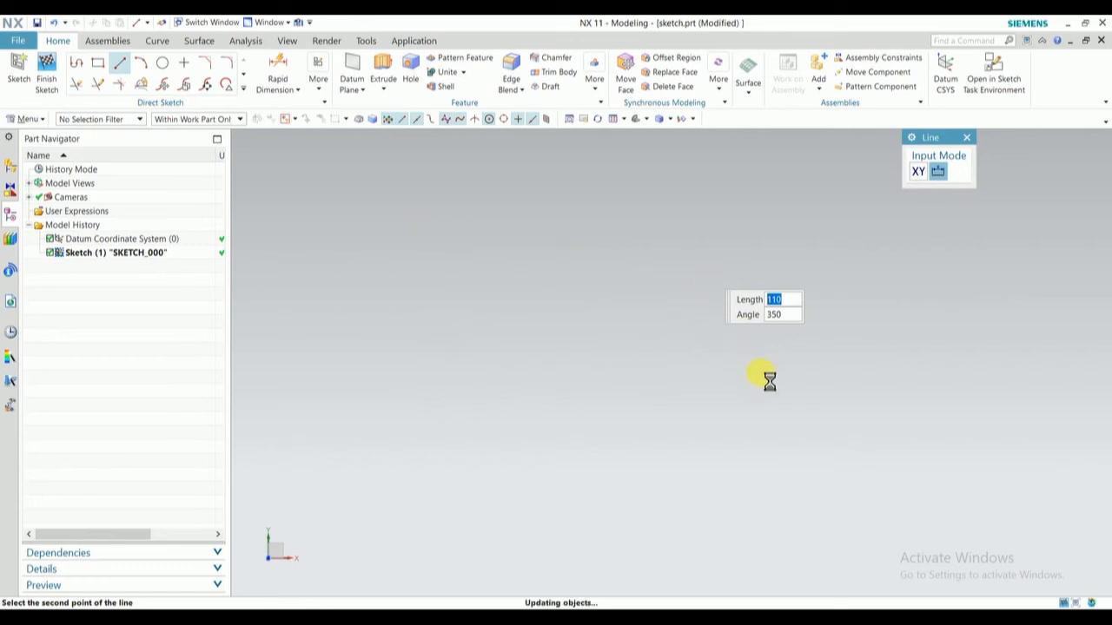
middle_click_drag(571, 249, 590, 345, "shift")
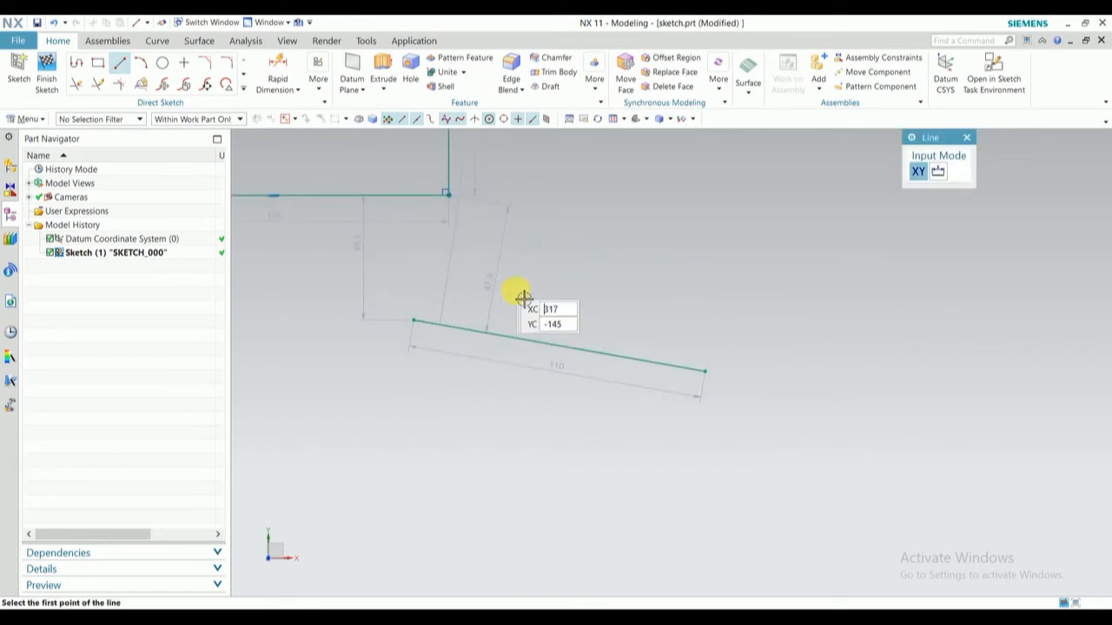
key("Escape")
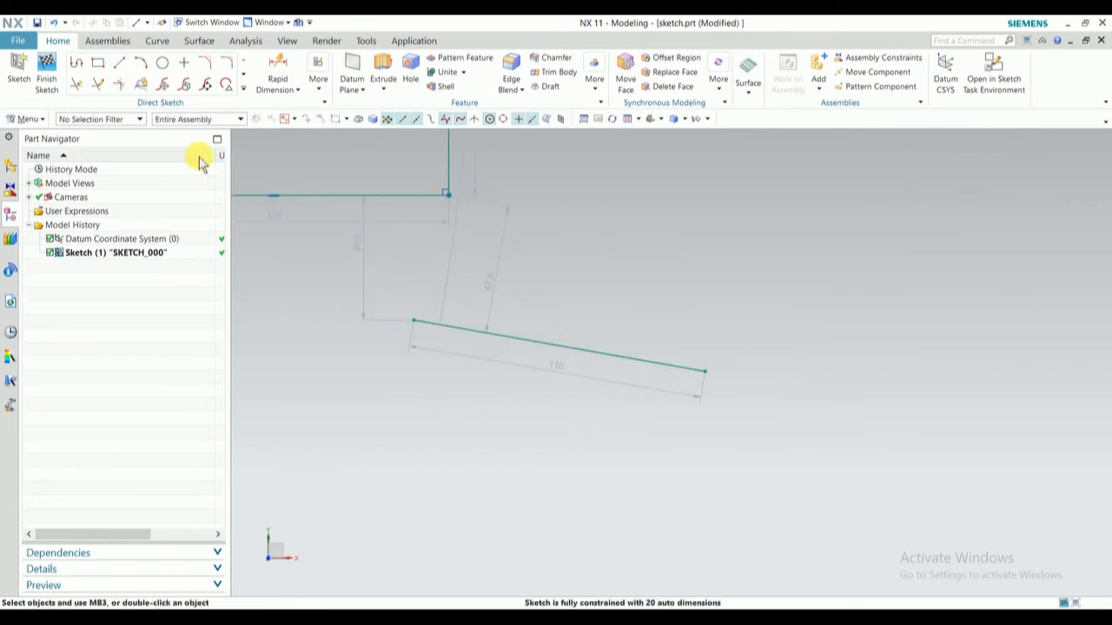
- Sketch an upward-bulging three-point arc with a radius of about 91.5 mm in the empty area below the line
key("ctrl+a")
key("Delete")
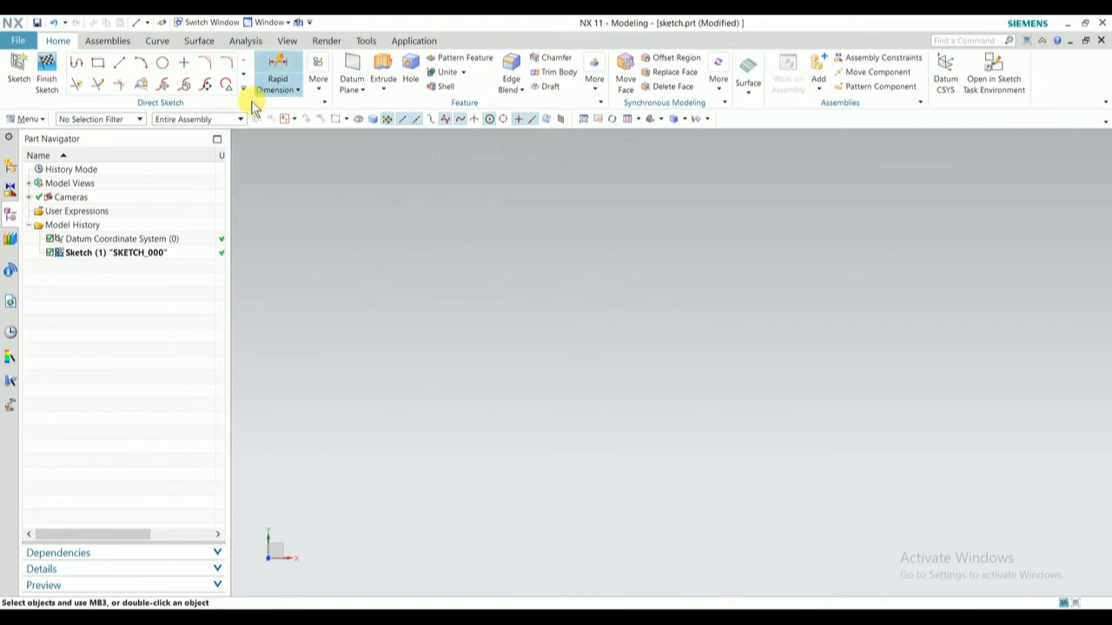
left_click(141, 64)
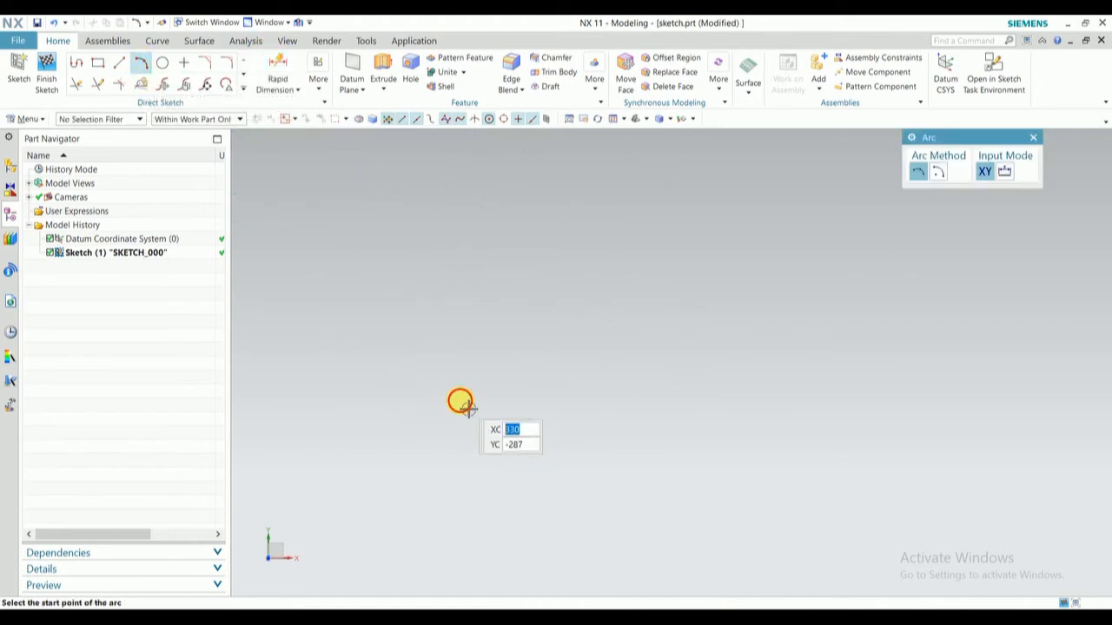
left_click(460, 399)
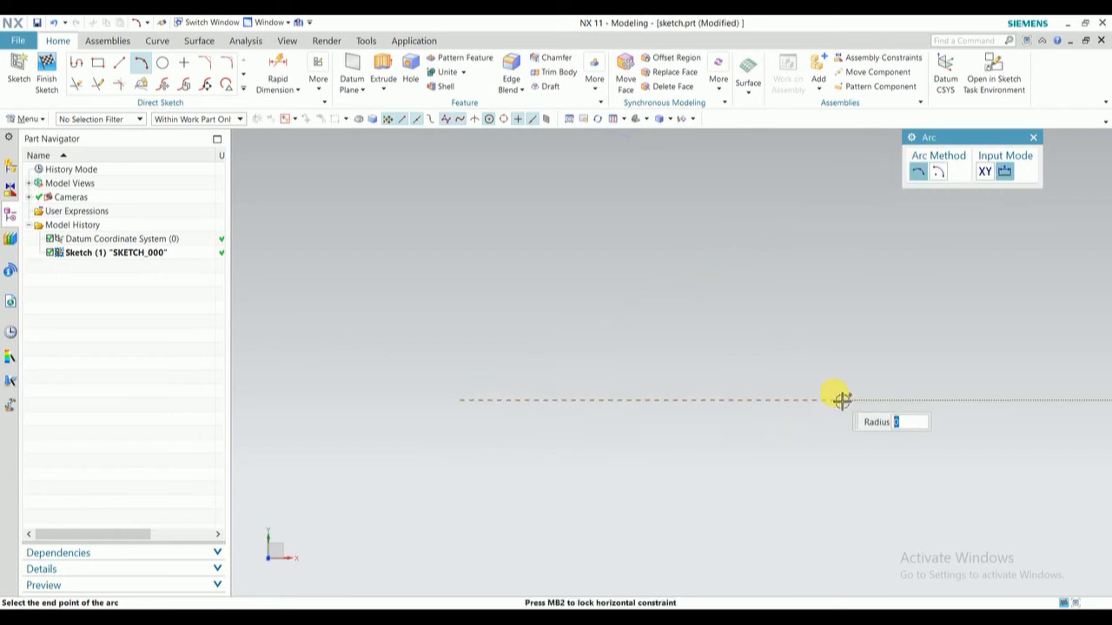
left_click(641, 319)
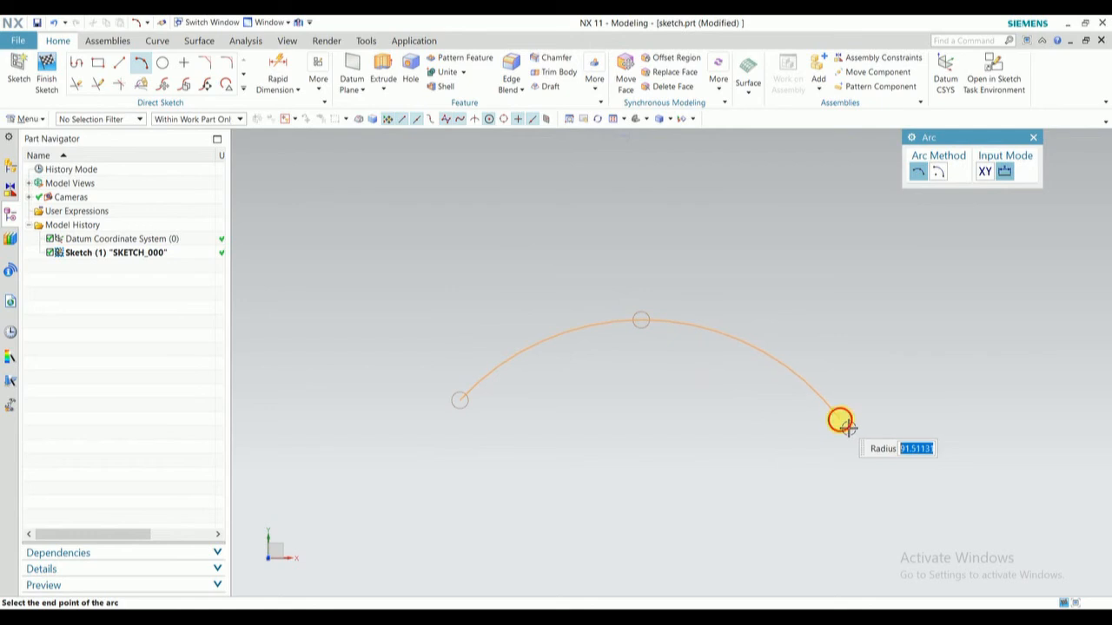
left_click(840, 423)
key("Escape")
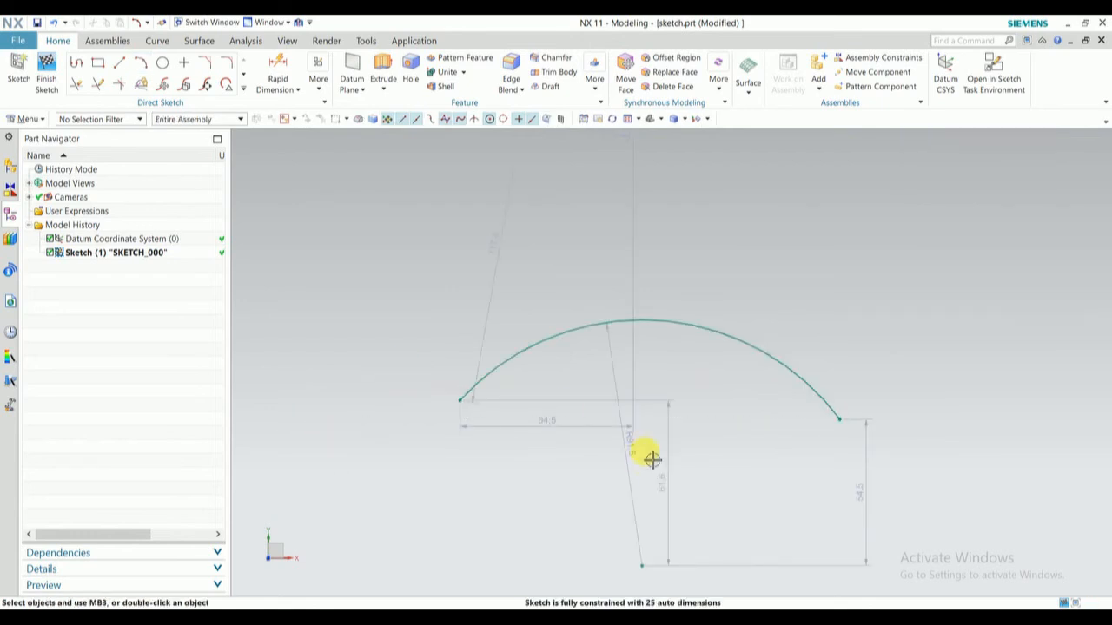
- Set the arc's radius to 90 mm and place its radial dimension text outside the arc at the upper right
double_click(639, 456)
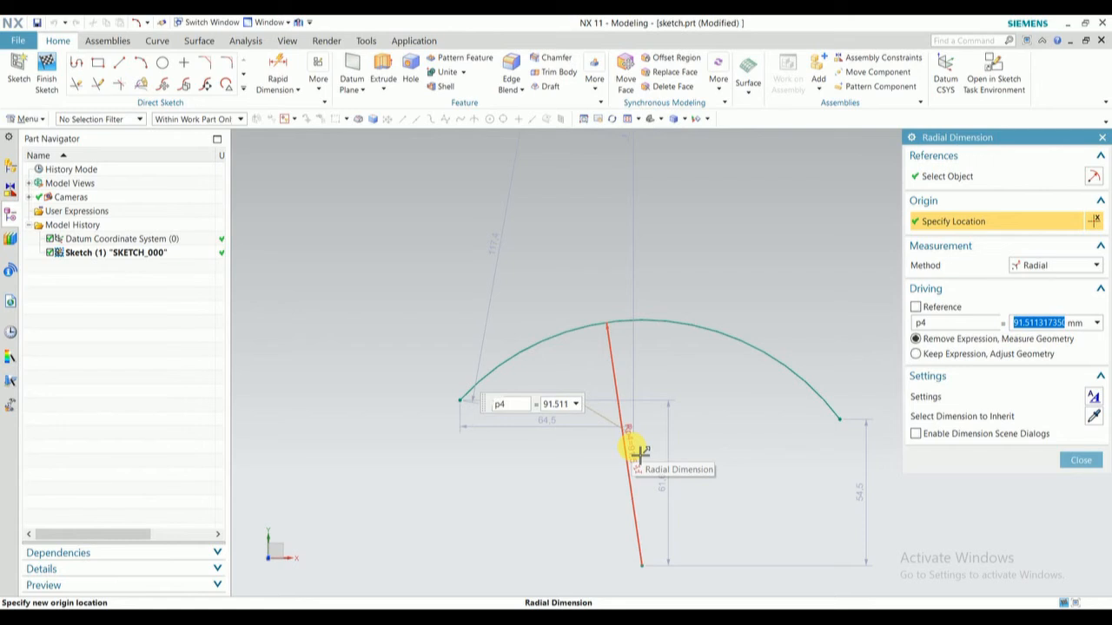
type("90")
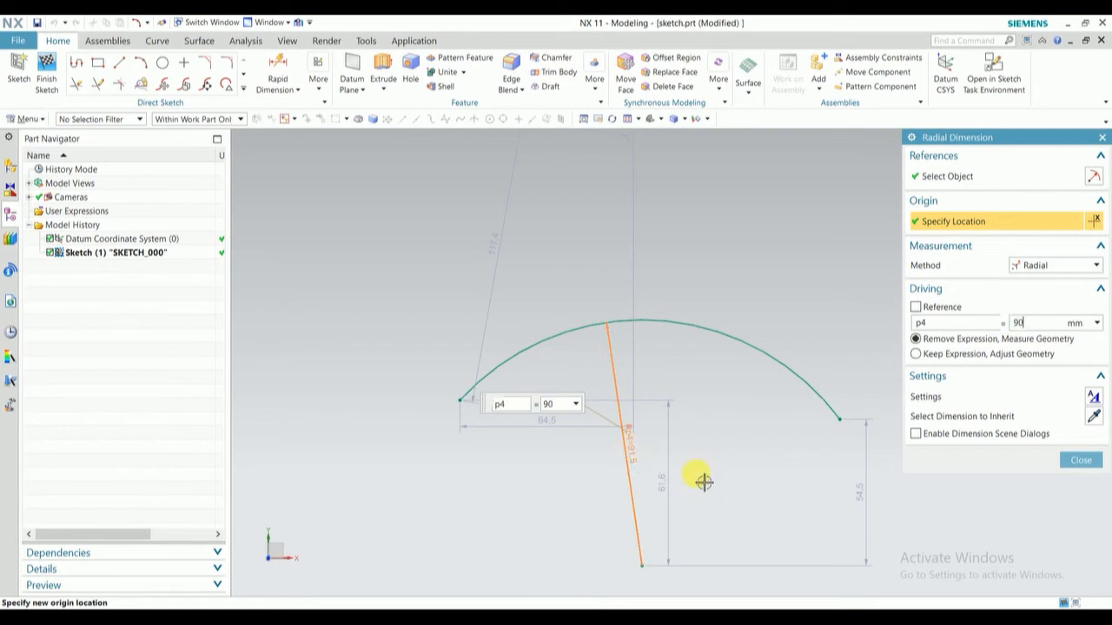
left_click(1096, 458)
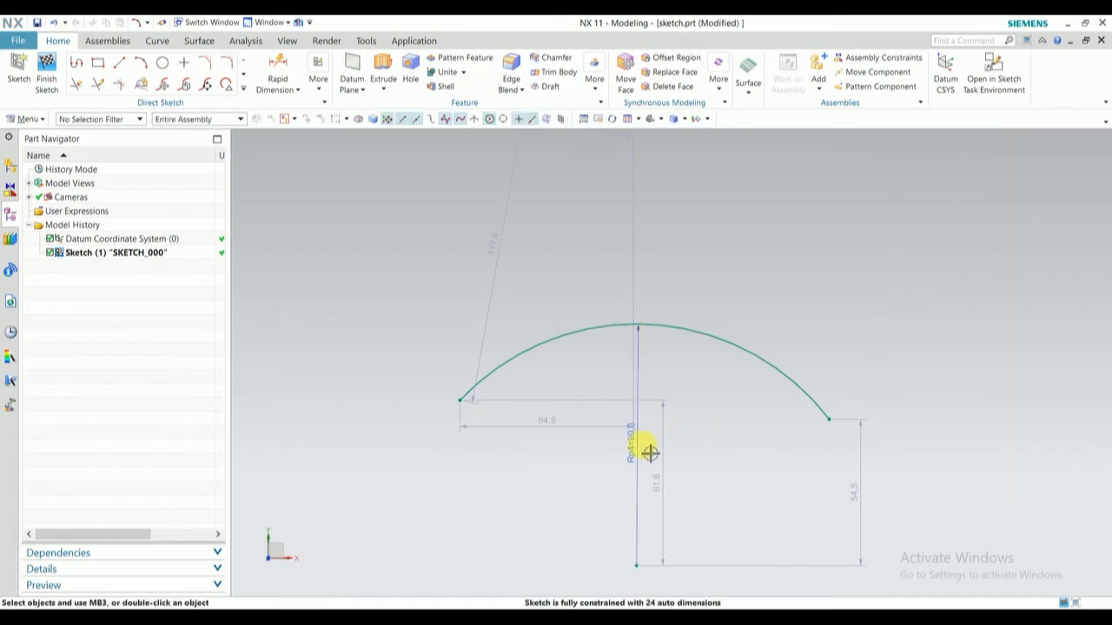
mouse_move(659, 384)
left_mouse_down()
mouse_move(720, 315)
mouse_move(757, 305)
mouse_move(713, 376)
left_mouse_up()
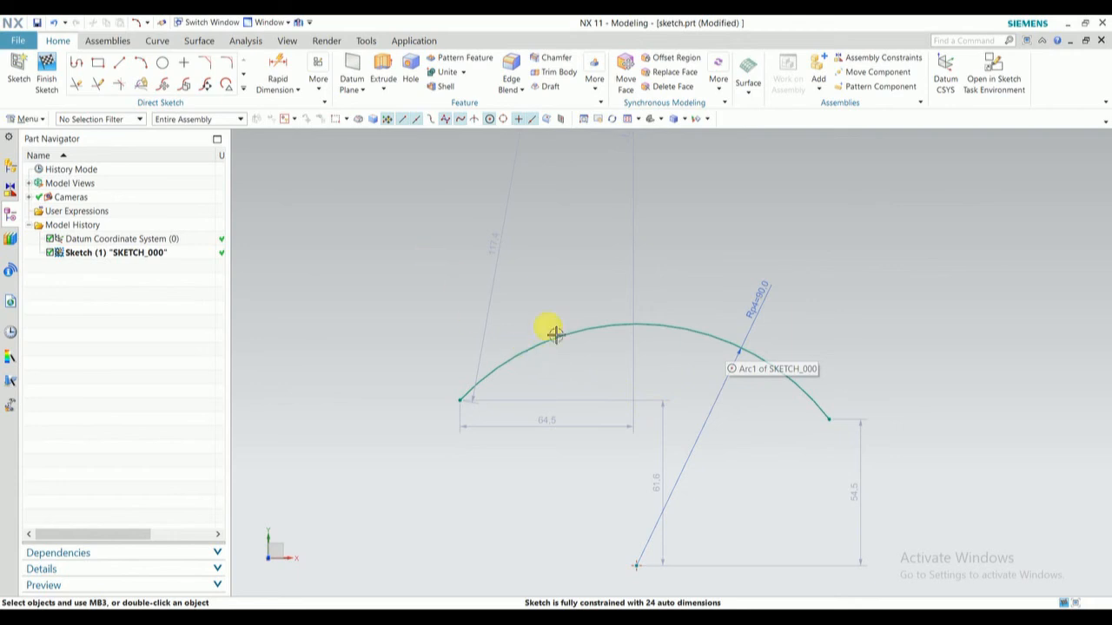
- Sketch a circle by center and diameter, about 132 mm in diameter, in the empty area beyond the arc
middle_click_drag(682, 395, 205, 33, "shift")
left_click(161, 65)
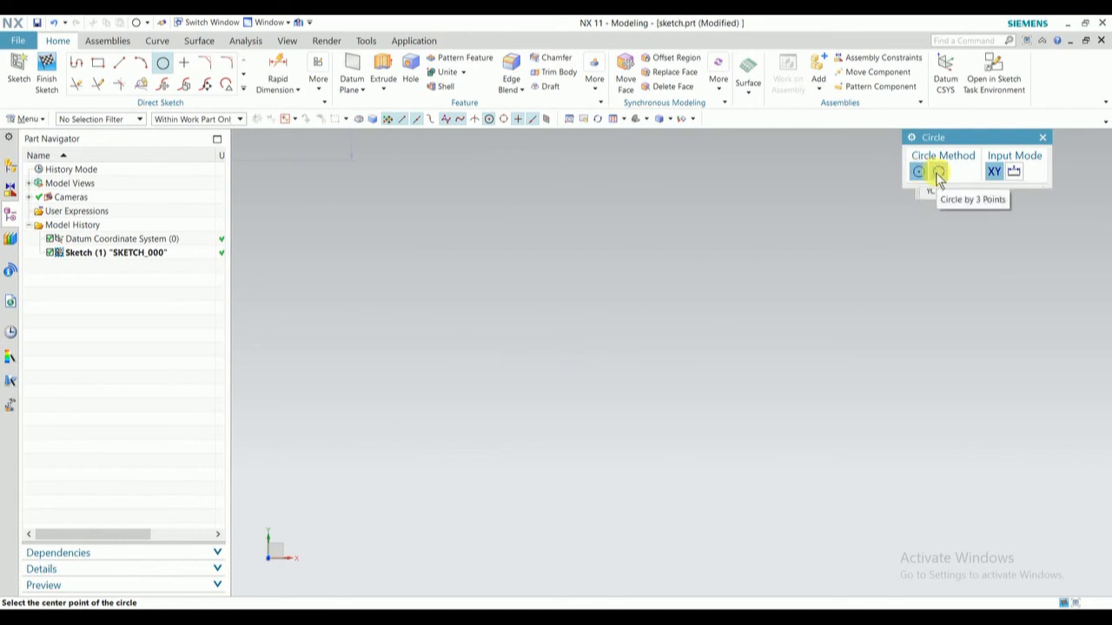
left_click(584, 378)
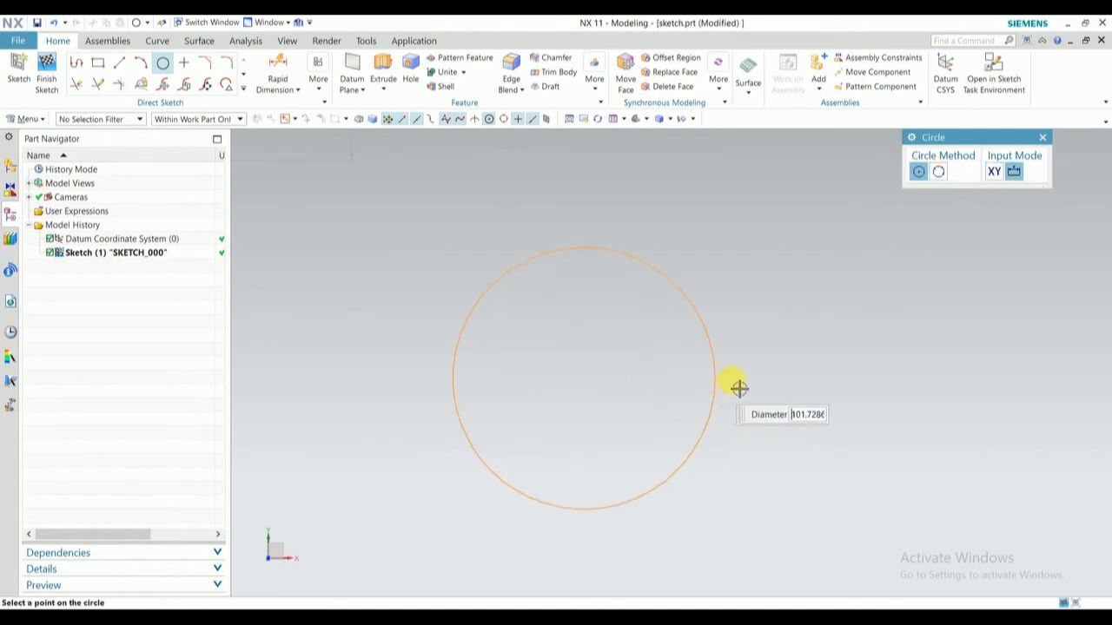
left_click(767, 360)
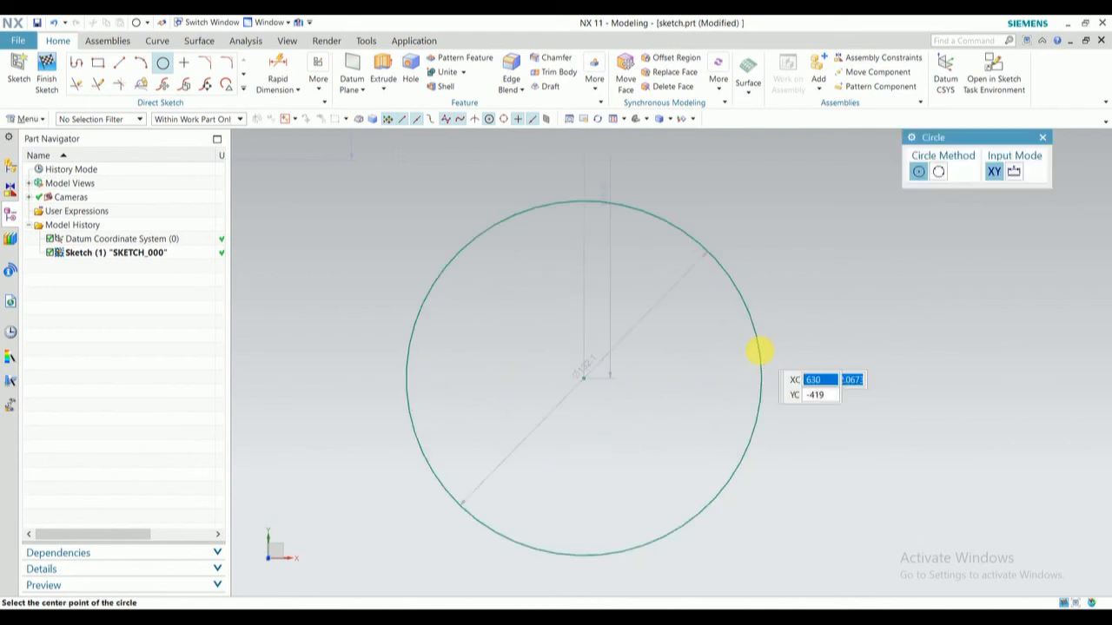
key("Escape")
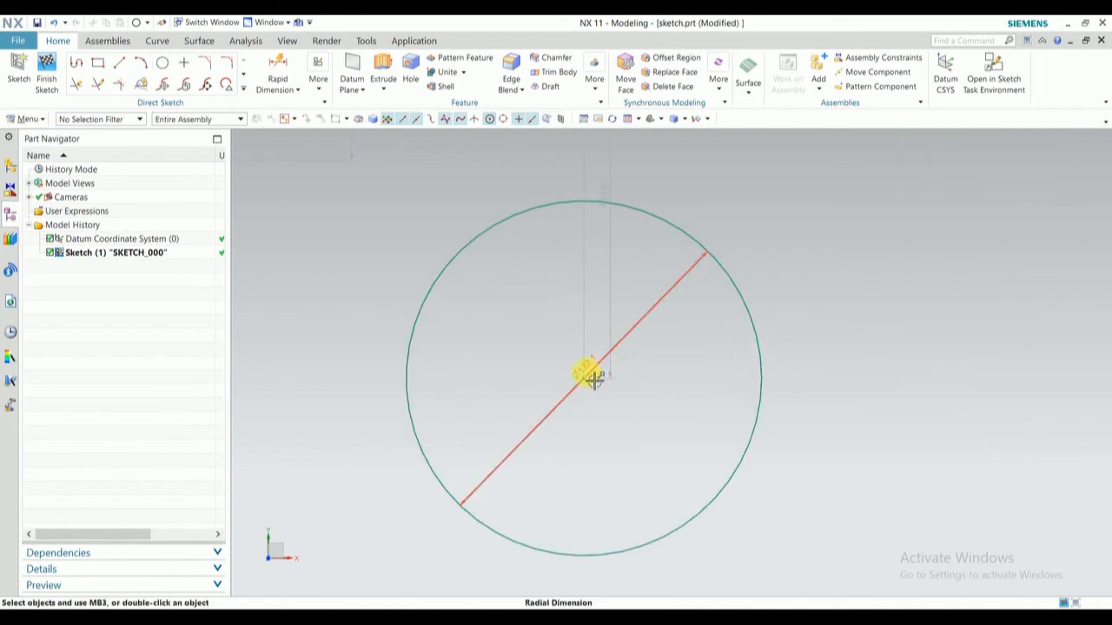
- Place the circle's diameter dimension text outside it at the upper right and set the diameter to 50 mm
left_click_drag(605, 353, 769, 199)
double_click(769, 201)
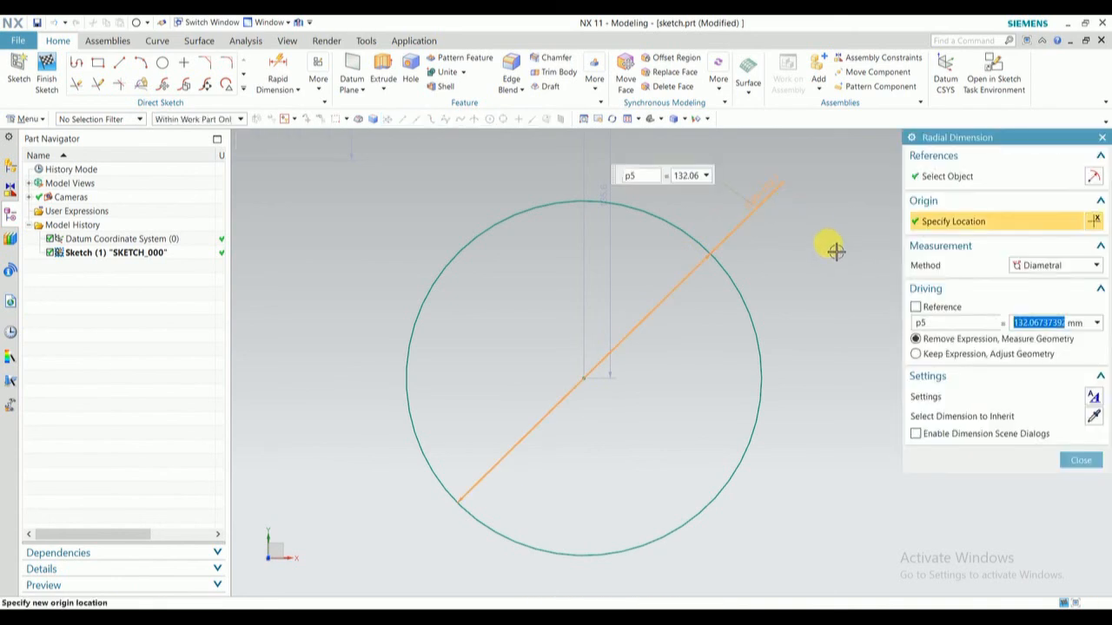
type("50")
key("Return")
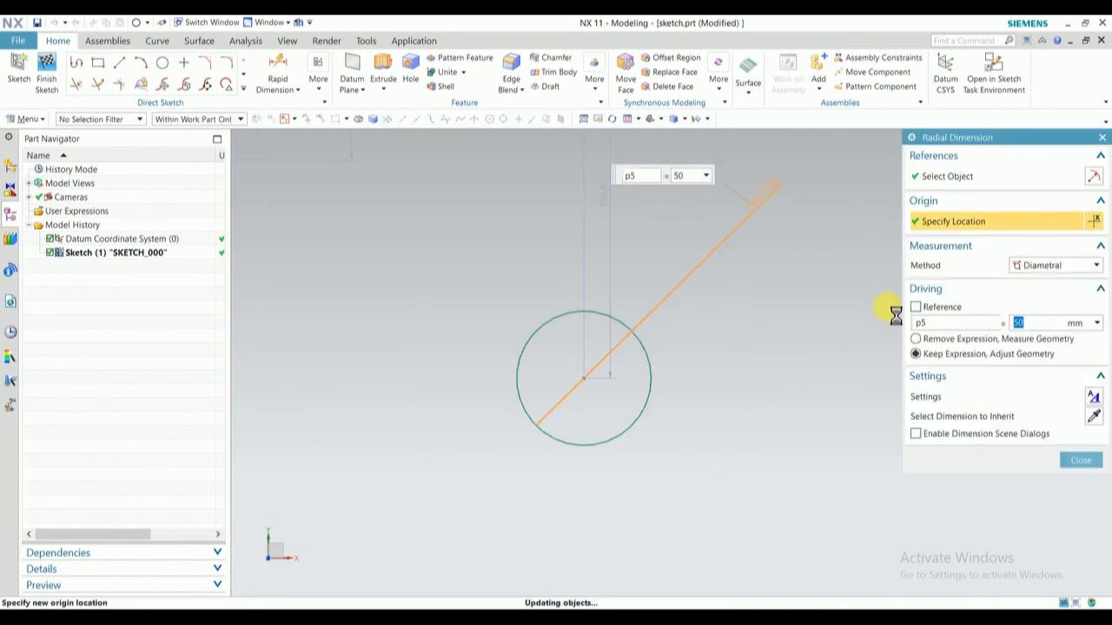
left_click(1082, 467)
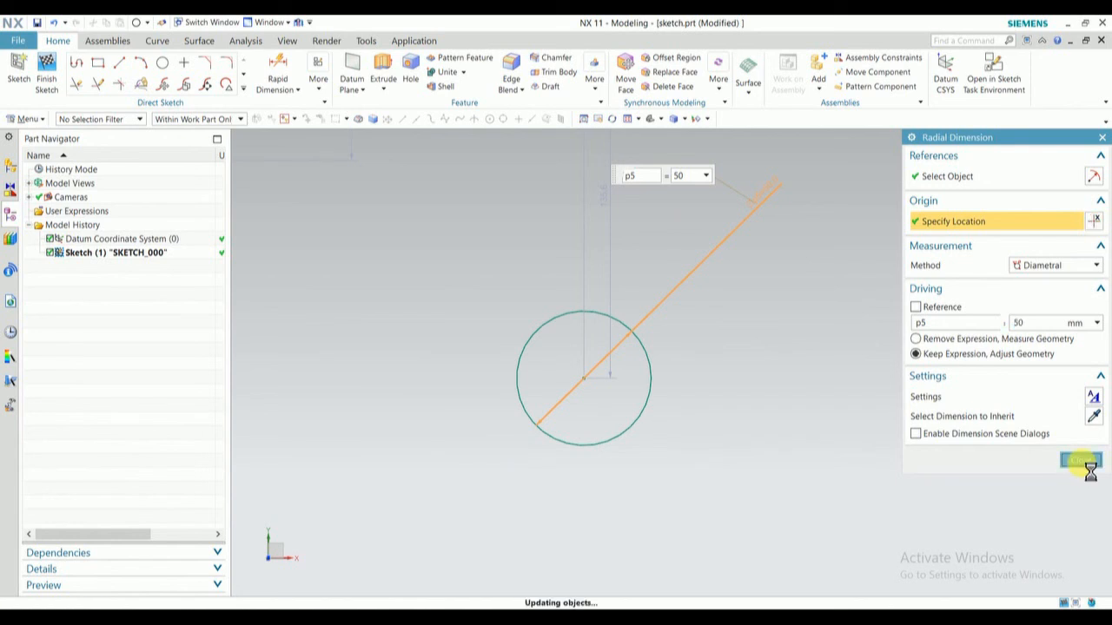
- Sketch a three-point circle centred about 134 mm right of and 73 mm below the 50 mm circle's centre, with its diameter dimension placed outside
middle_click_drag(487, 295, 229, 117, "shift")
middle_click_drag(280, 163, 290, 183, "shift")
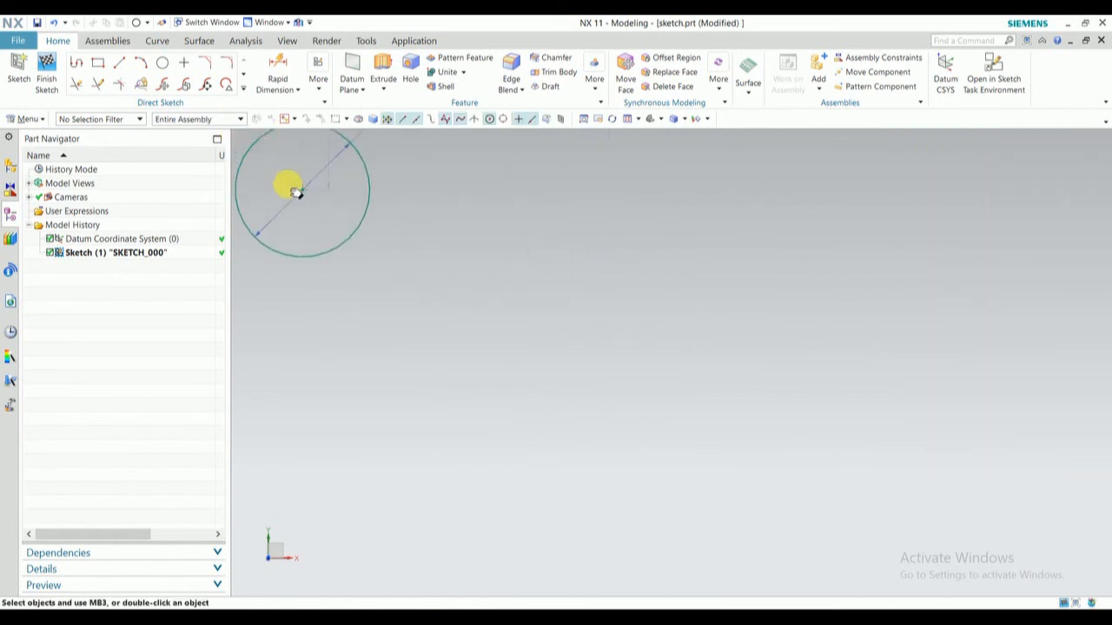
left_click(162, 62)
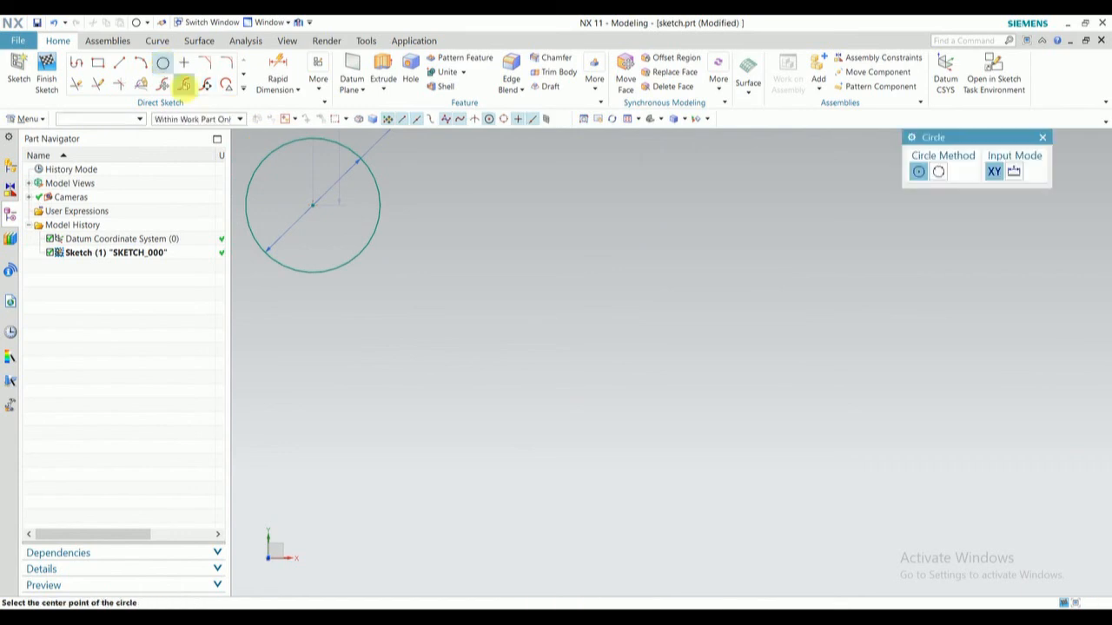
left_click(938, 171)
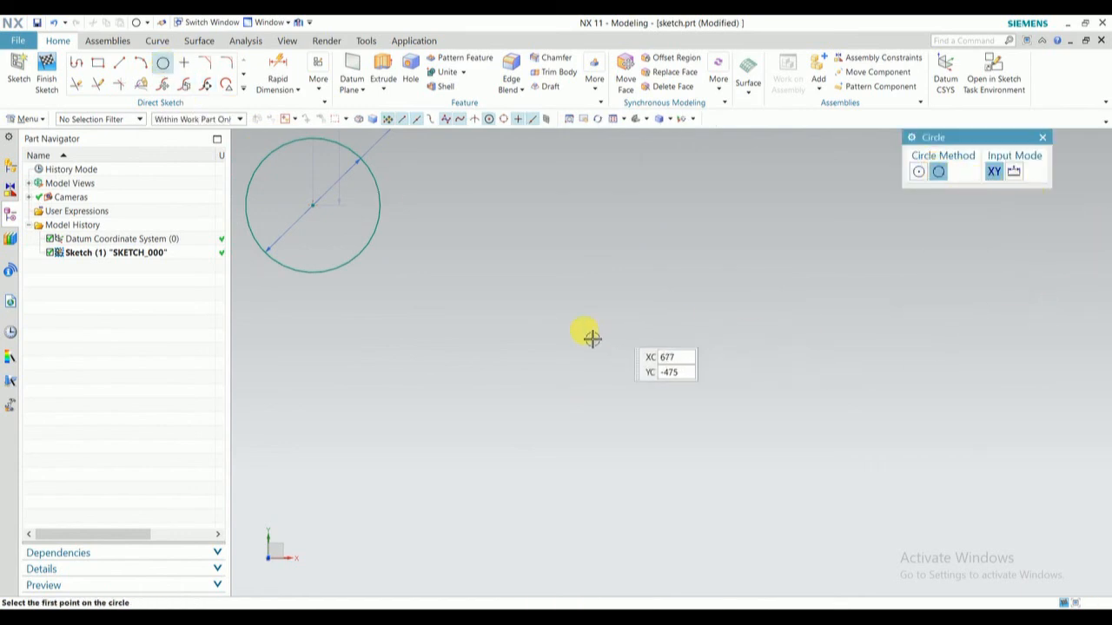
left_click(567, 330)
left_click(681, 275)
left_click(801, 391)
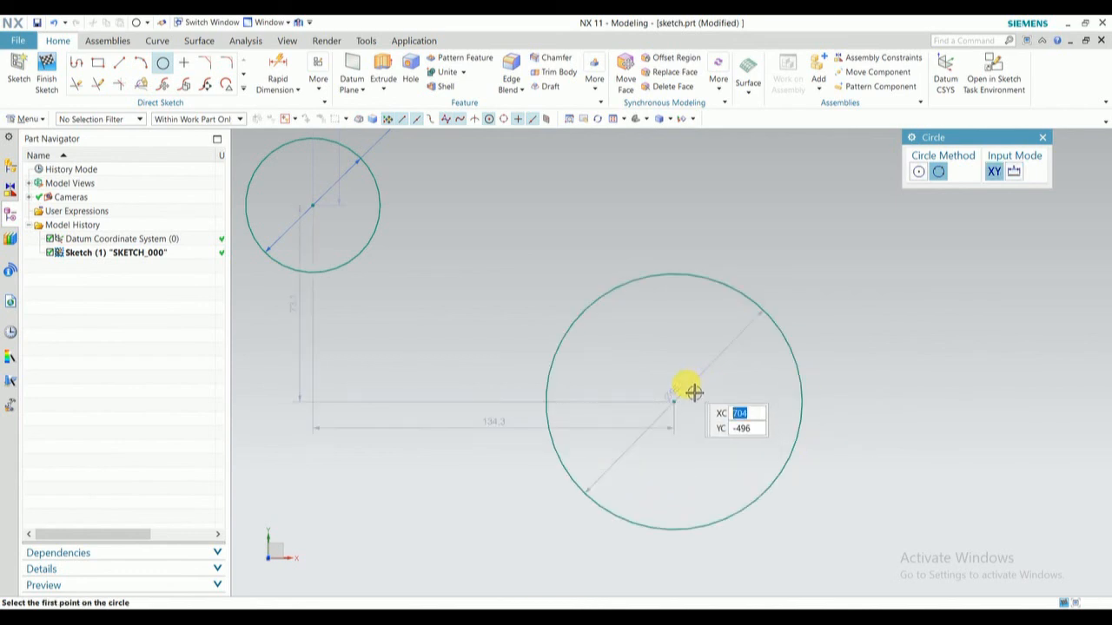
key("Escape")
left_click_drag(682, 391, 819, 216)
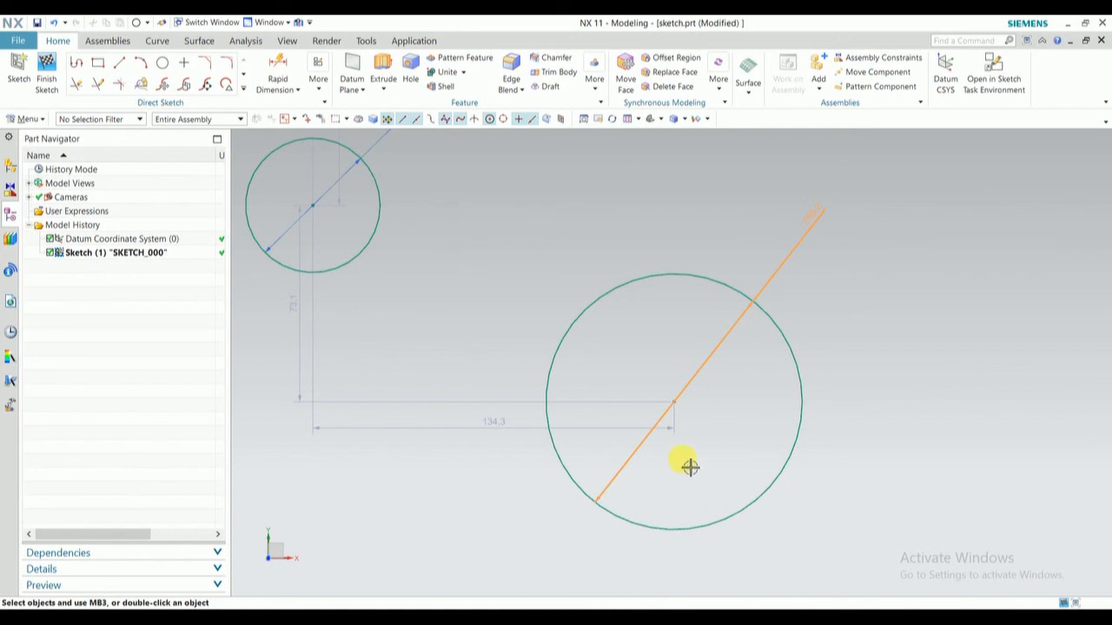
- Place a single sketch point in the empty area to the lower right of the three-point circle
middle_click_drag(691, 468, 169, 23, "shift")
right_click(170, 23)
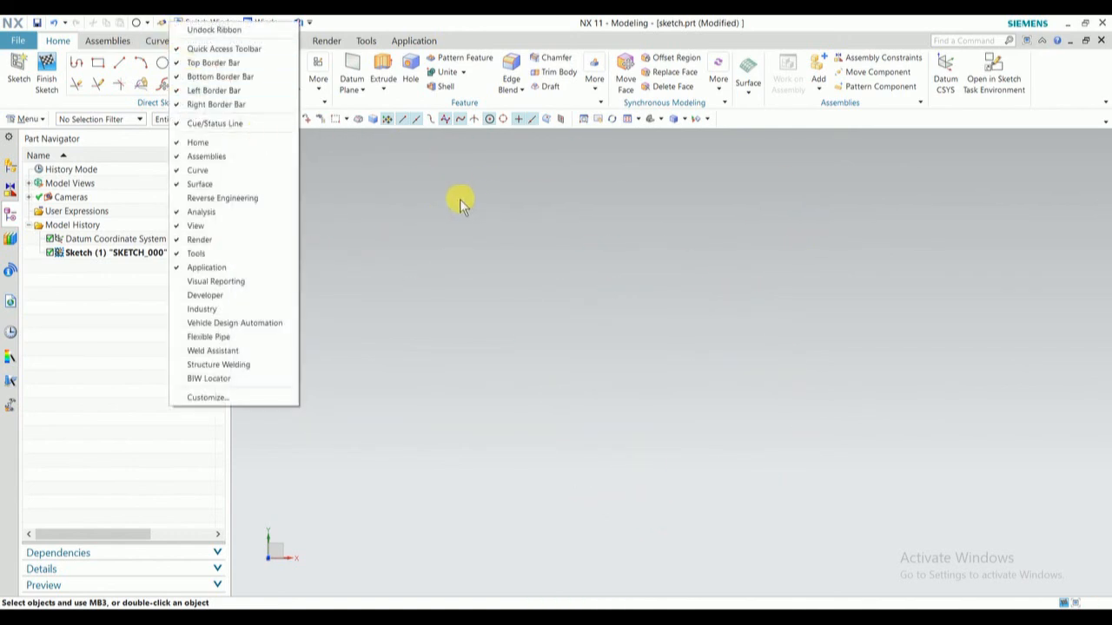
left_click(531, 285)
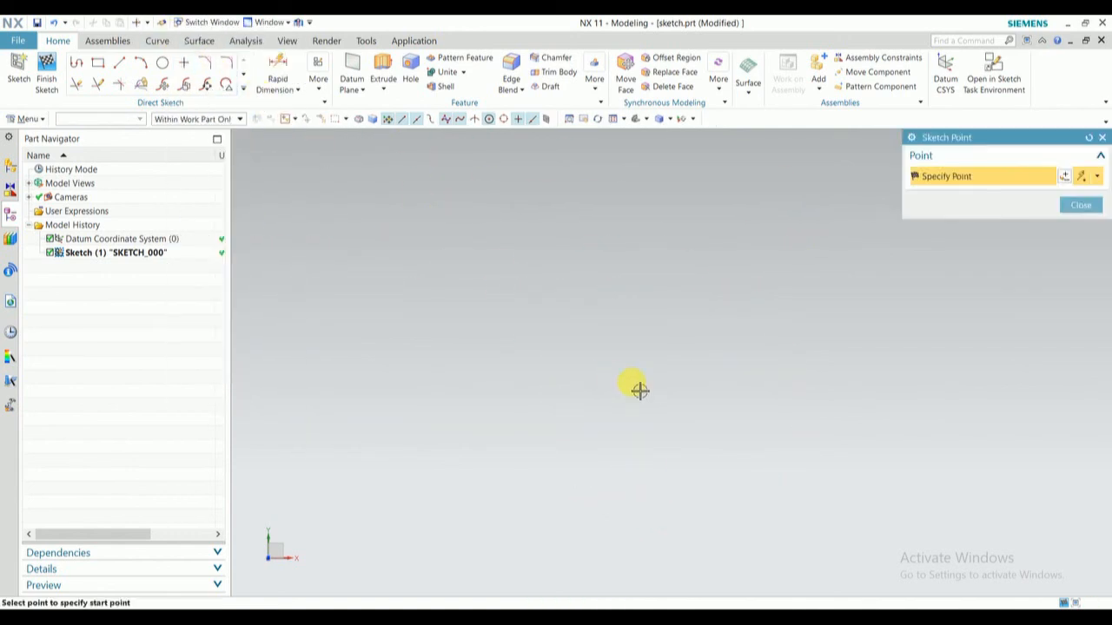
left_click(560, 366)
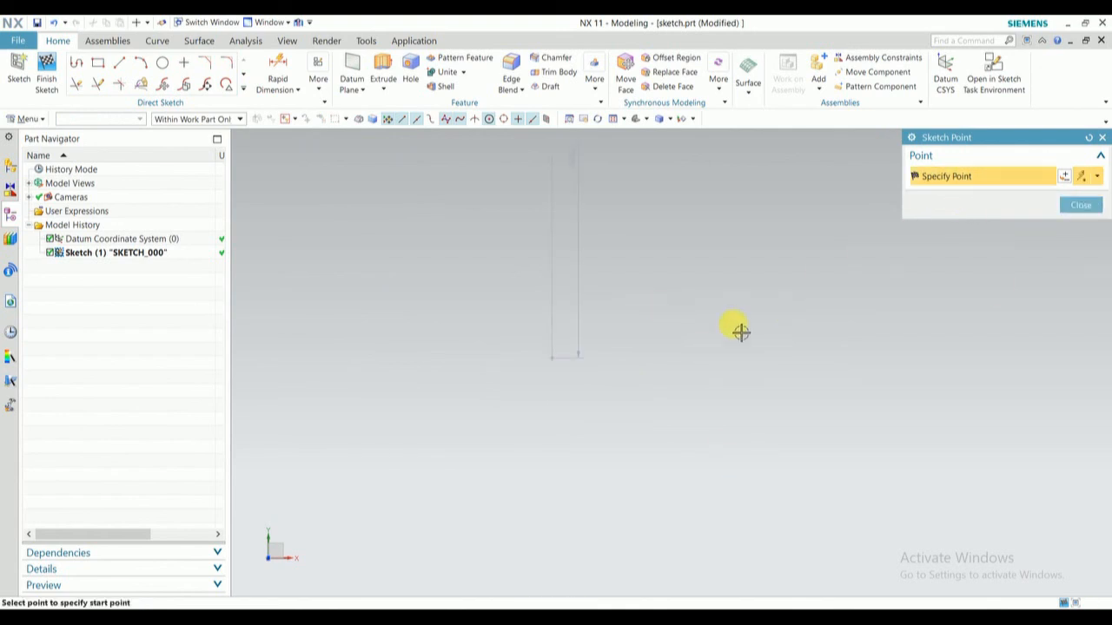
left_click(1080, 205)
- Examine the new sketch point and the dimensions locating it relative to the three-point circle
scroll(722, 350, "down", 2)
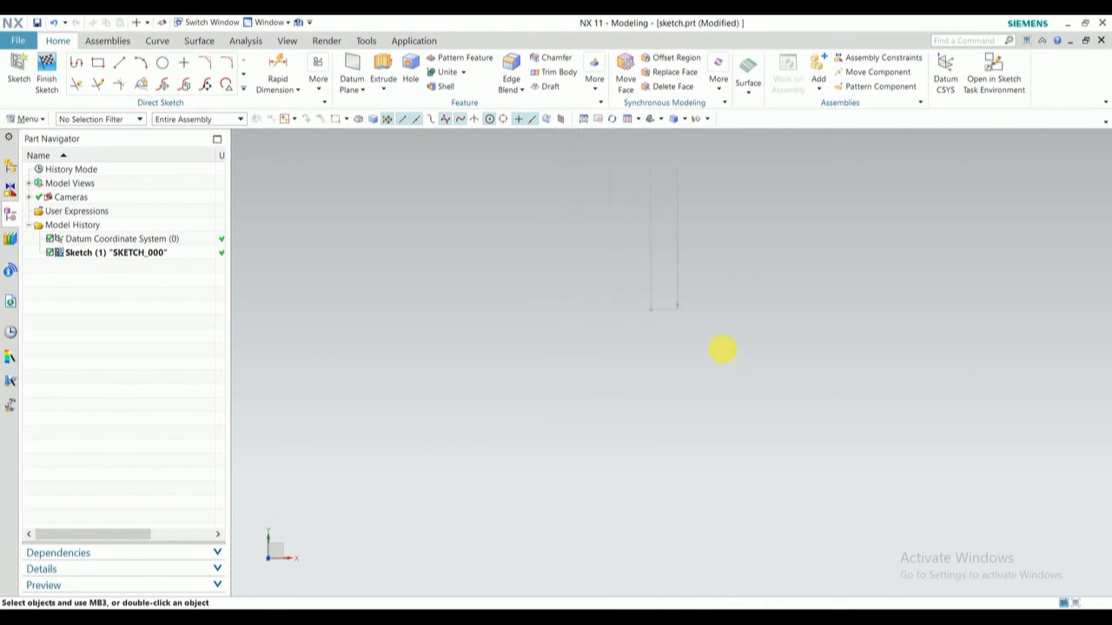
scroll(724, 352, "up", 5)
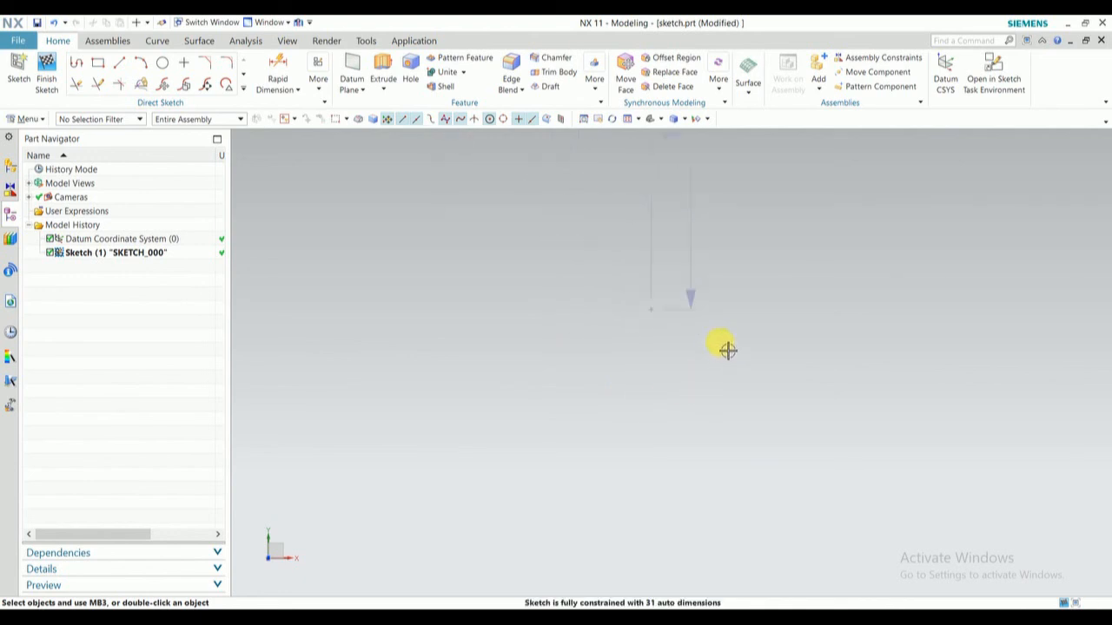
left_click(561, 269)
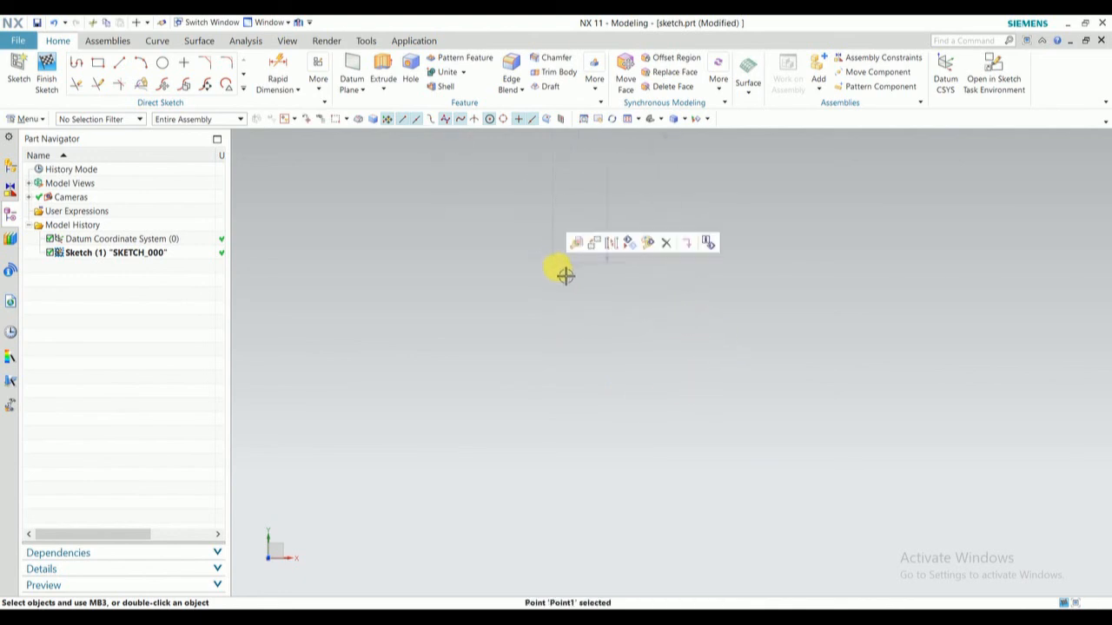
left_click_drag(565, 275, 637, 501)
scroll(657, 434, "down", 4)
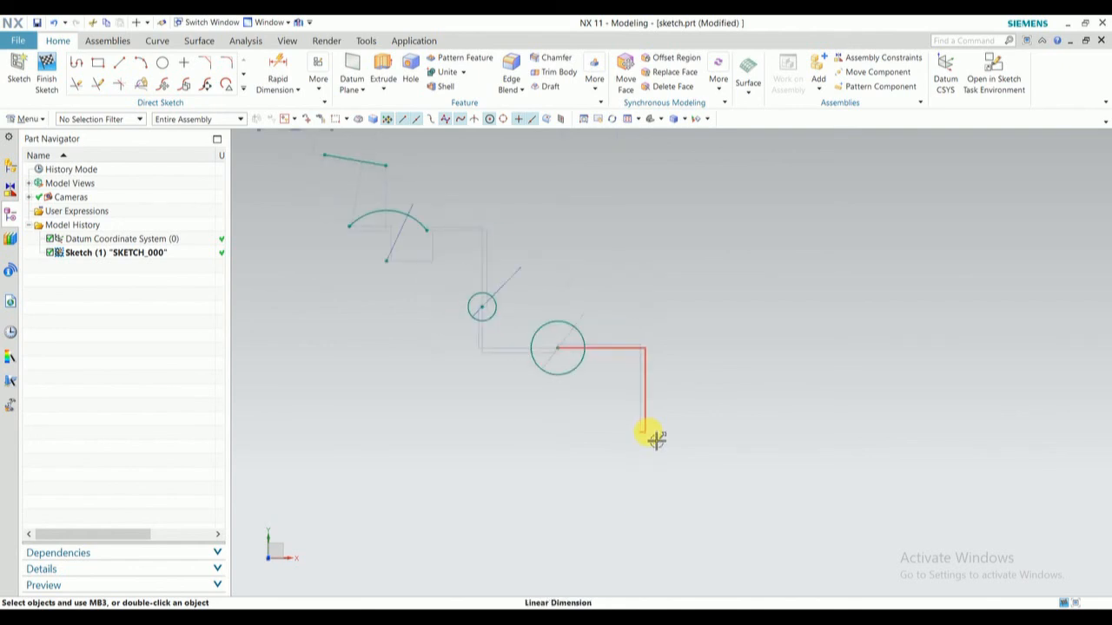
scroll(656, 439, "up", 4)
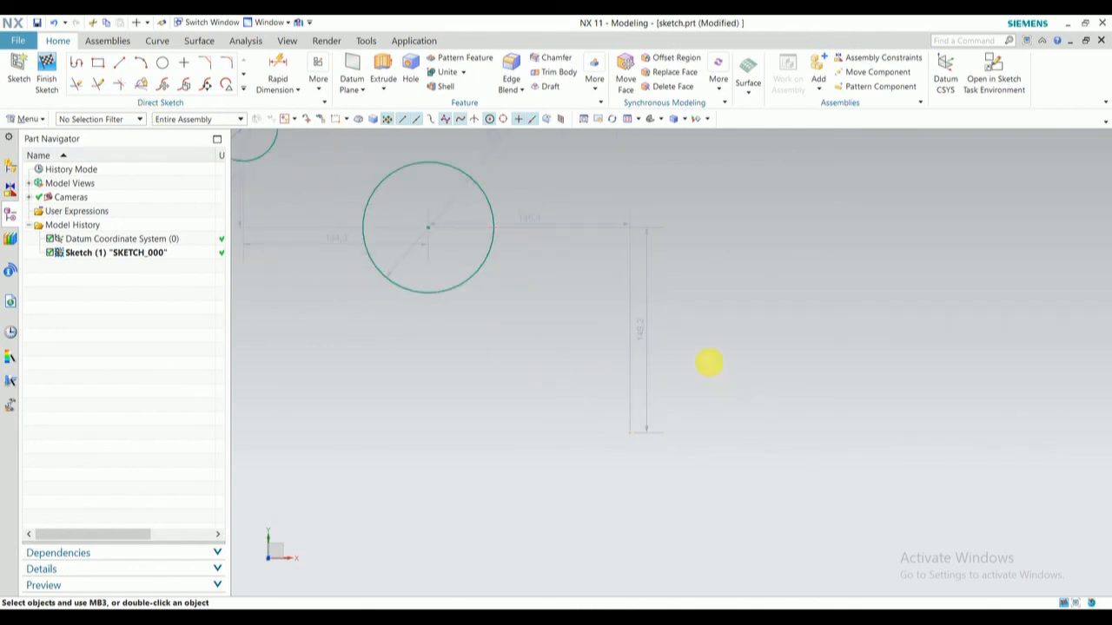
middle_click_drag(708, 363, 396, 181, "shift")
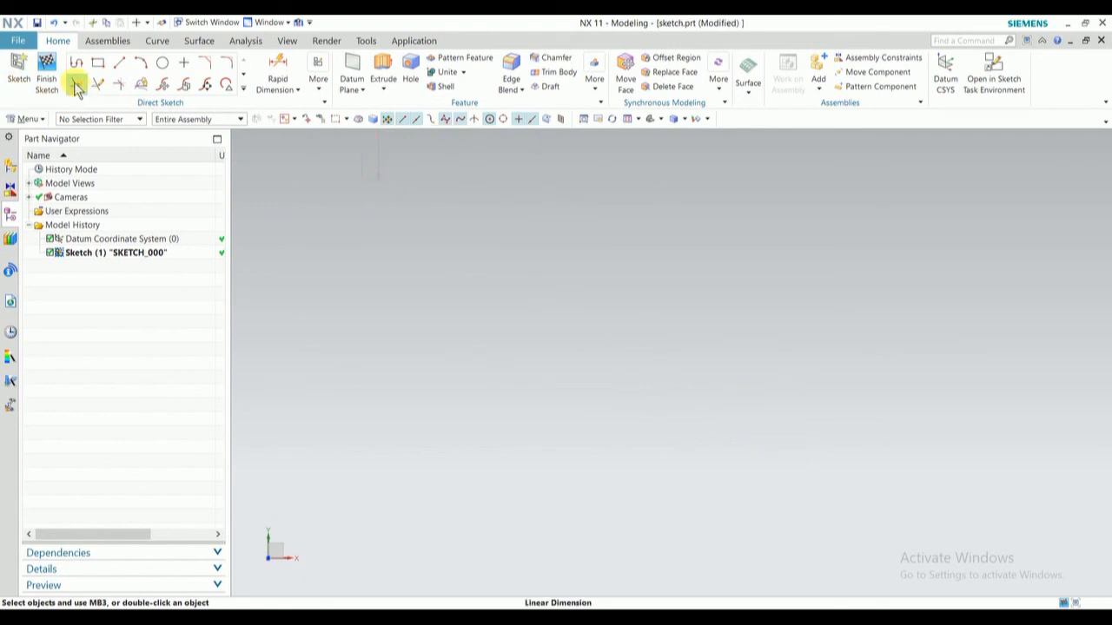
middle_click_drag(350, 222, 402, 285, "shift")
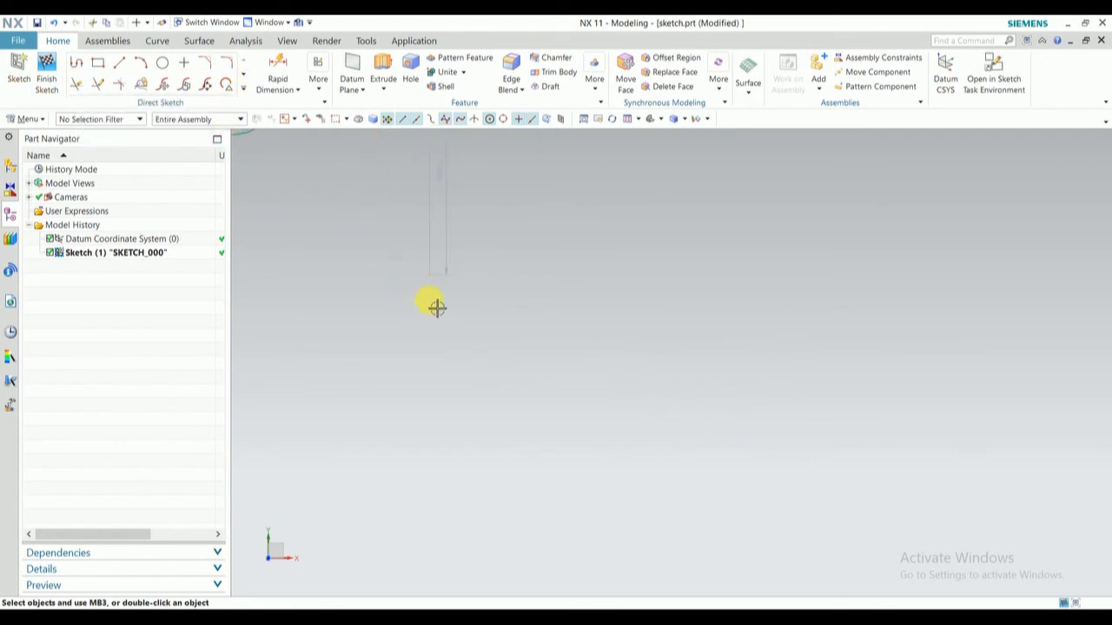
middle_click_drag(390, 236, 506, 328, "shift")
middle_click_drag(377, 196, 450, 231, "shift")
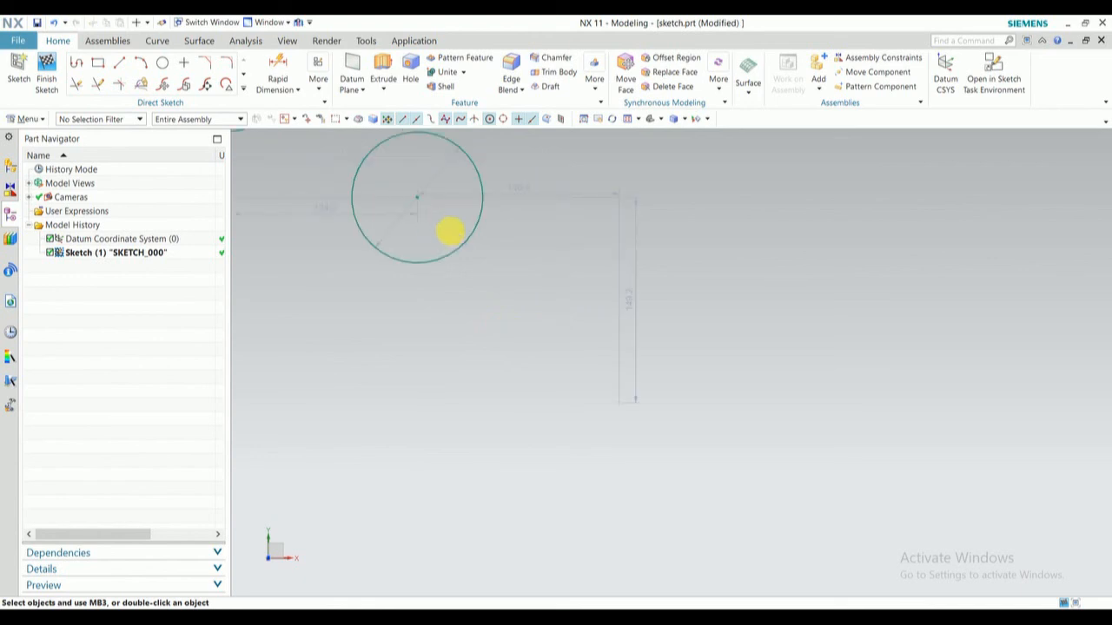
mouse_move(343, 223)
middle_mouse_down("shift")
mouse_move(303, 133)
mouse_move(256, 159)
middle_mouse_up("shift")
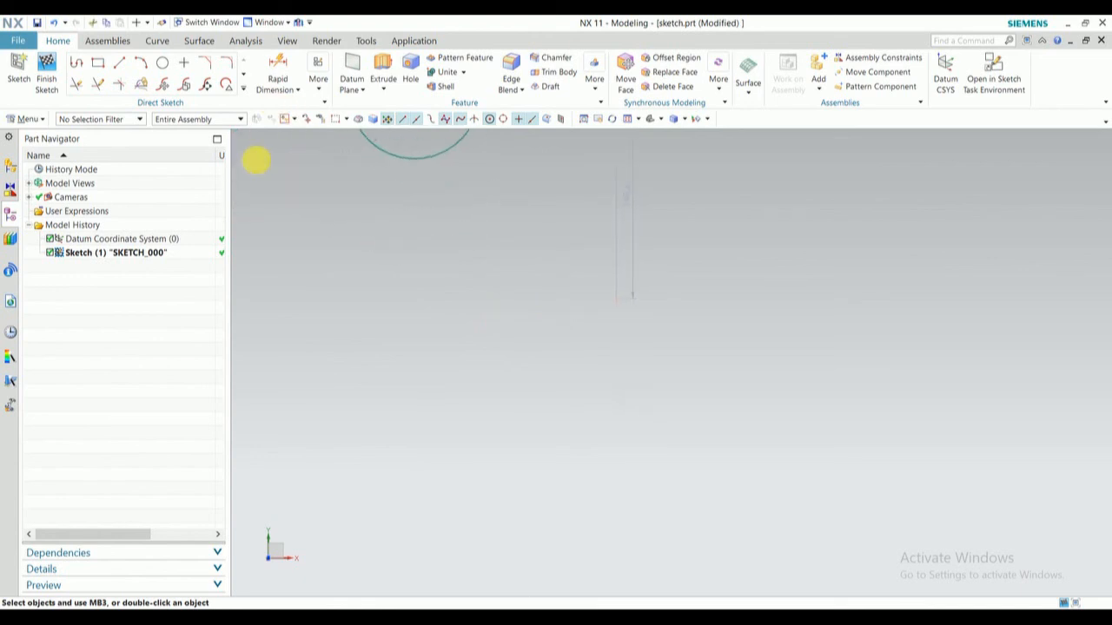